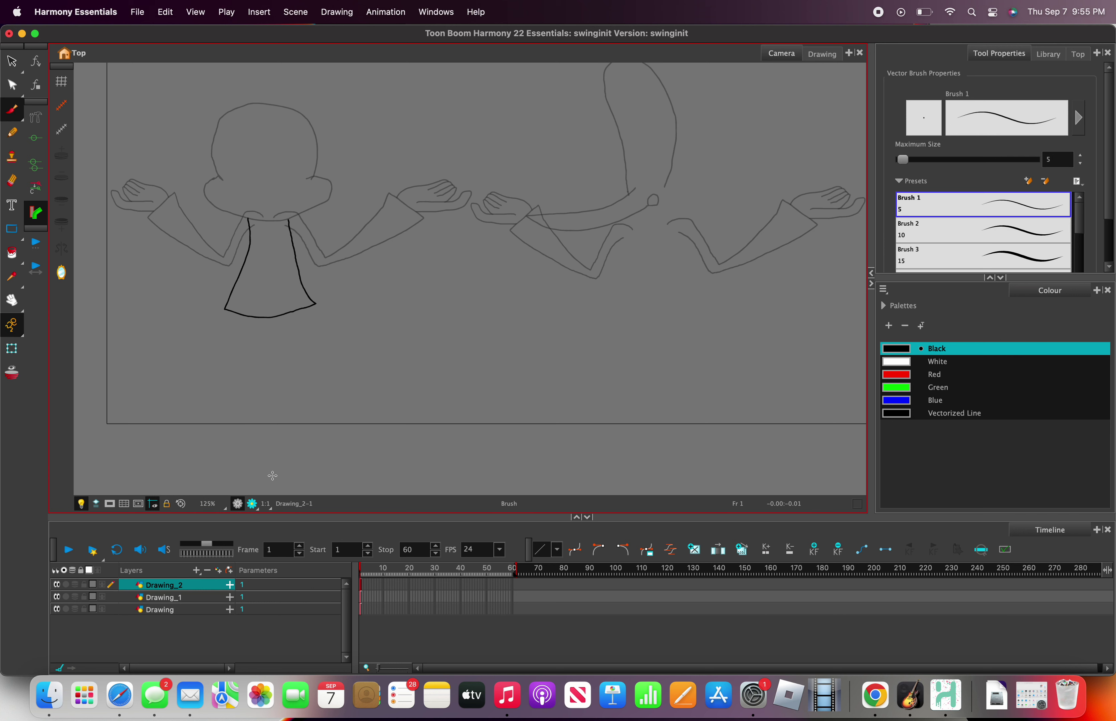
Step: Add a new drawing layer with the default name above the torso layer
{"action": "scroll", "coordinate": [192, 319], "scroll_direction": "up", "scroll_amount": 1}
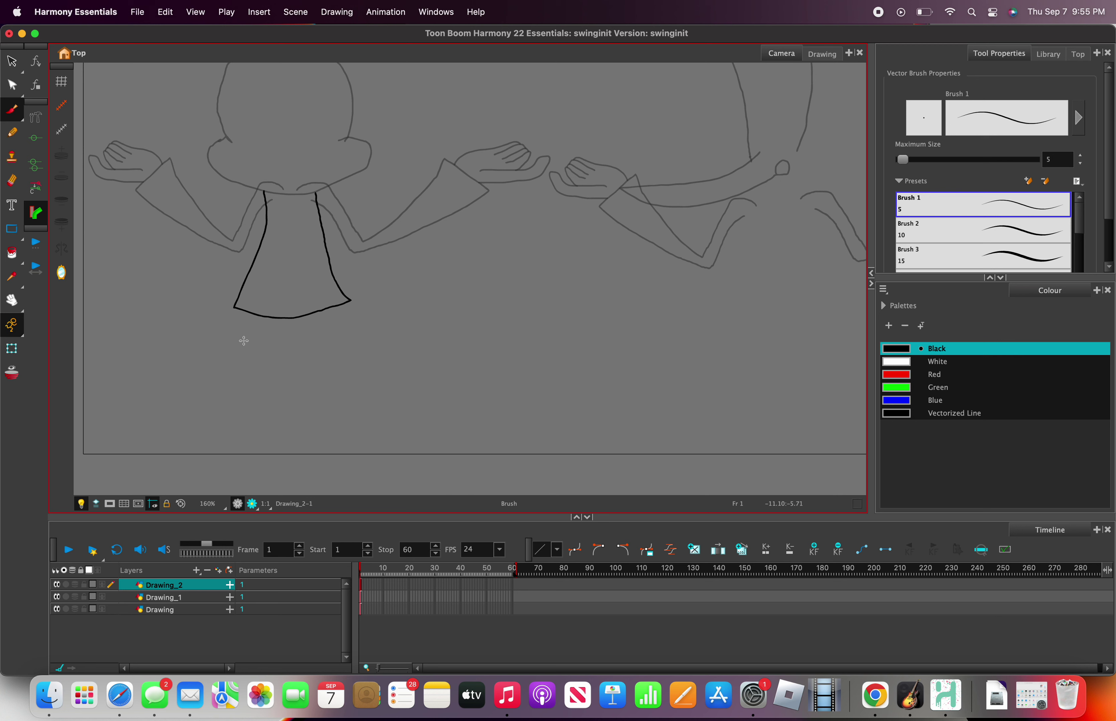
{"action": "scroll", "coordinate": [352, 324], "scroll_direction": "down", "scroll_amount": 2}
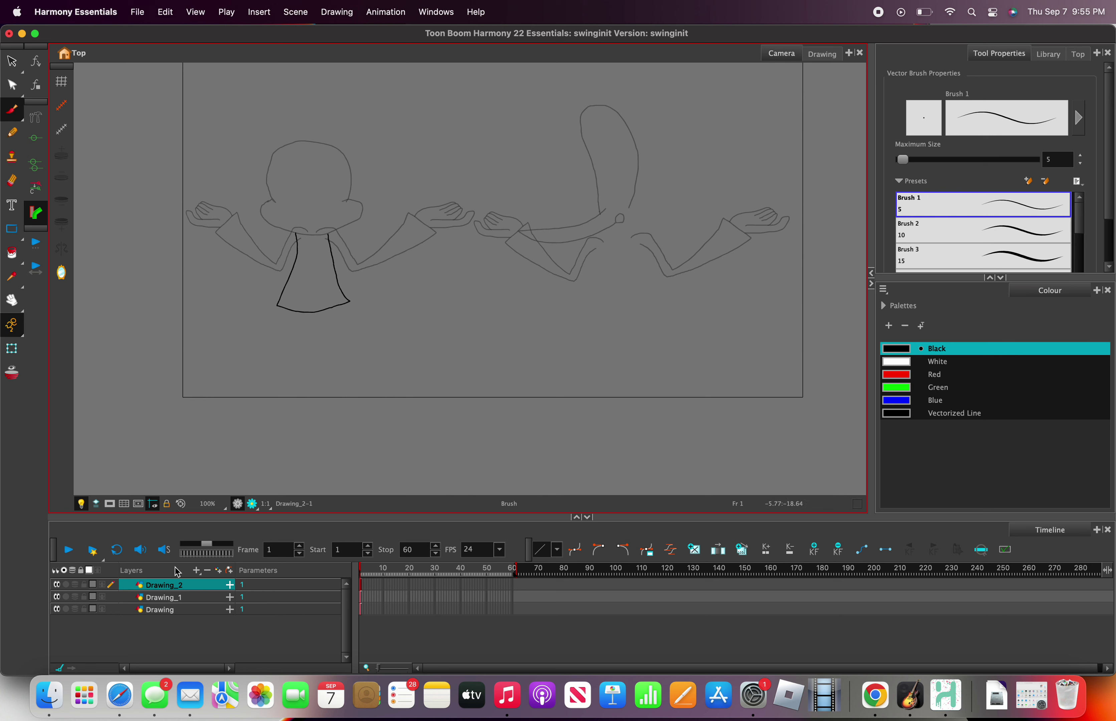
{"action": "left_click", "coordinate": [197, 571]}
{"action": "left_click", "coordinate": [219, 603]}
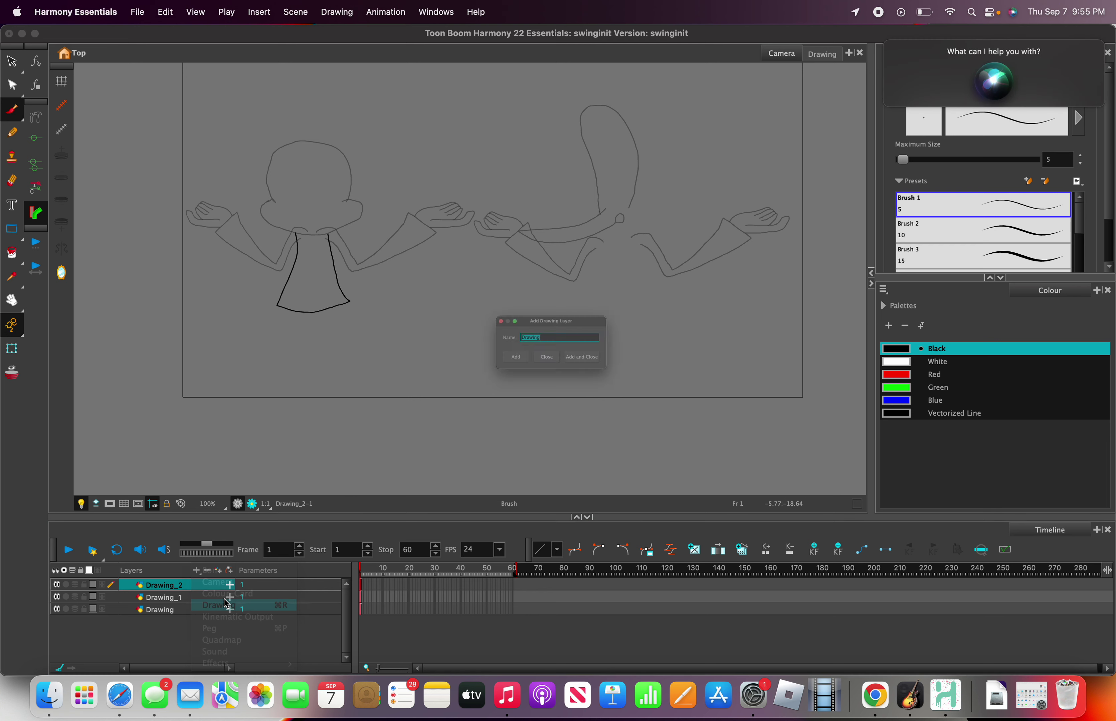
{"action": "left_click", "coordinate": [485, 369]}
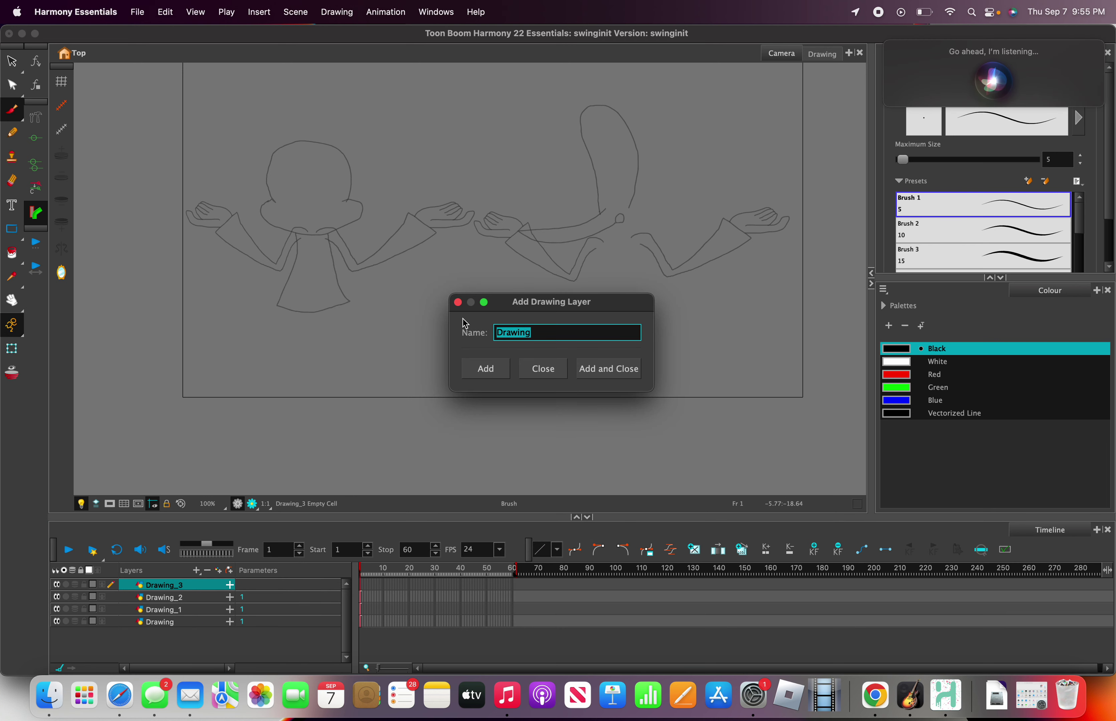
{"action": "left_click", "coordinate": [457, 303]}
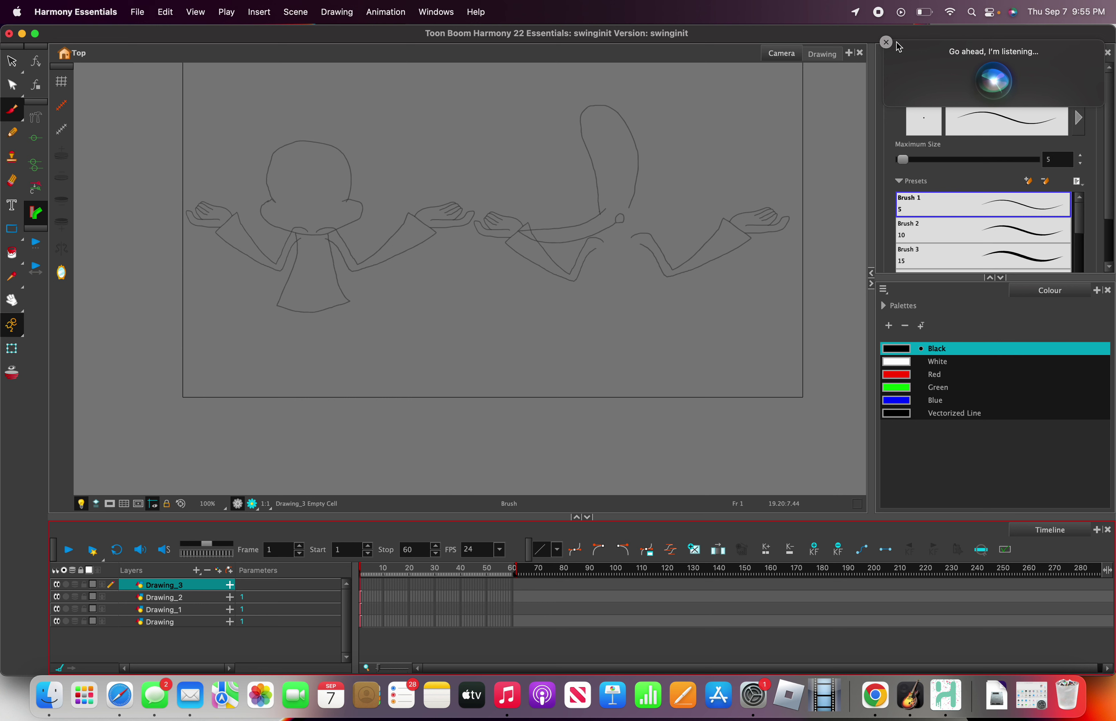
Step: Draw two tapering legs with a centre line and two pointed, flat-soled feet below the first figure's torso
{"action": "scroll", "coordinate": [347, 295], "scroll_direction": "down", "scroll_amount": 3}
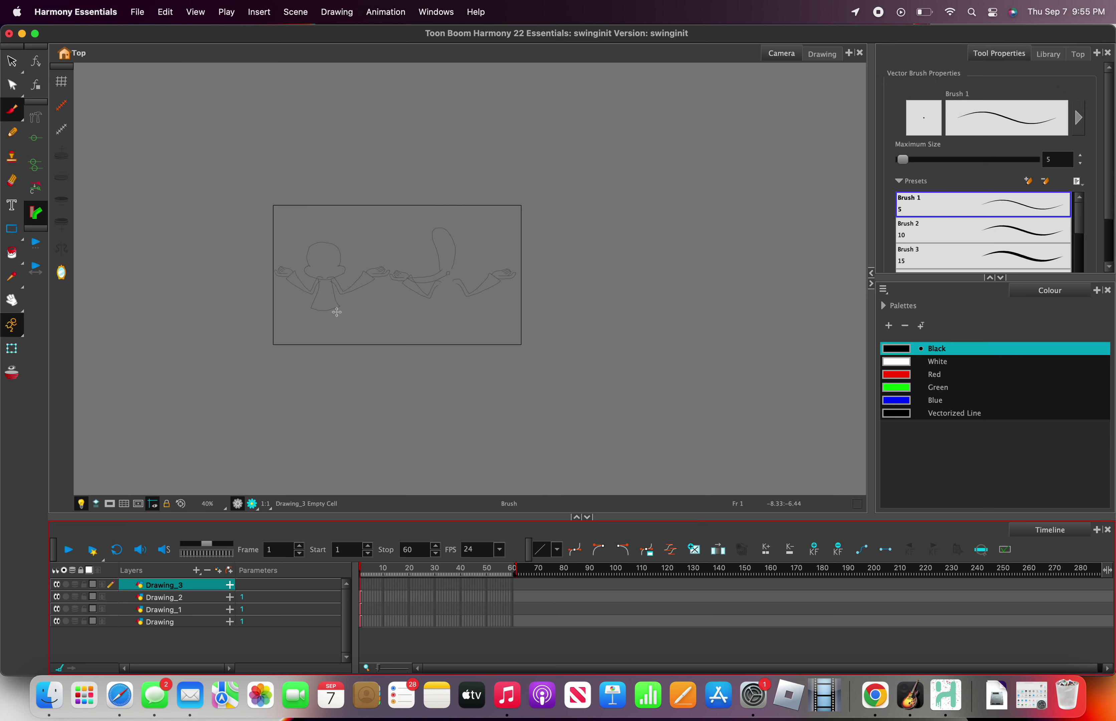
{"action": "scroll", "coordinate": [329, 333], "scroll_direction": "up", "scroll_amount": 8}
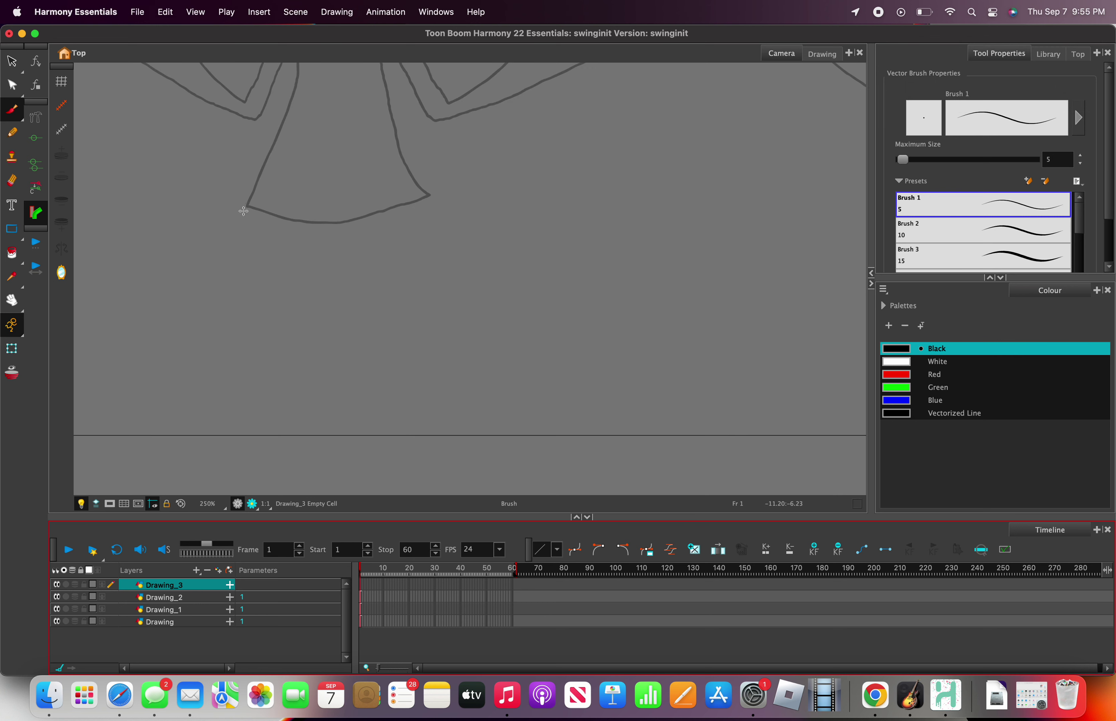
{"action": "mouse_move", "coordinate": [242, 203]}
{"action": "left_mouse_down"}
{"action": "mouse_move", "coordinate": [324, 410]}
{"action": "mouse_move", "coordinate": [203, 391]}
{"action": "mouse_move", "coordinate": [145, 430]}
{"action": "mouse_move", "coordinate": [499, 422]}
{"action": "mouse_move", "coordinate": [481, 400]}
{"action": "mouse_move", "coordinate": [385, 389]}
{"action": "mouse_move", "coordinate": [339, 403]}
{"action": "mouse_move", "coordinate": [370, 276]}
{"action": "mouse_move", "coordinate": [427, 195]}
{"action": "left_mouse_up"}
{"action": "left_click_drag", "start_coordinate": [318, 225], "coordinate": [329, 410]}
{"action": "scroll", "coordinate": [336, 402], "scroll_direction": "down", "scroll_amount": 5}
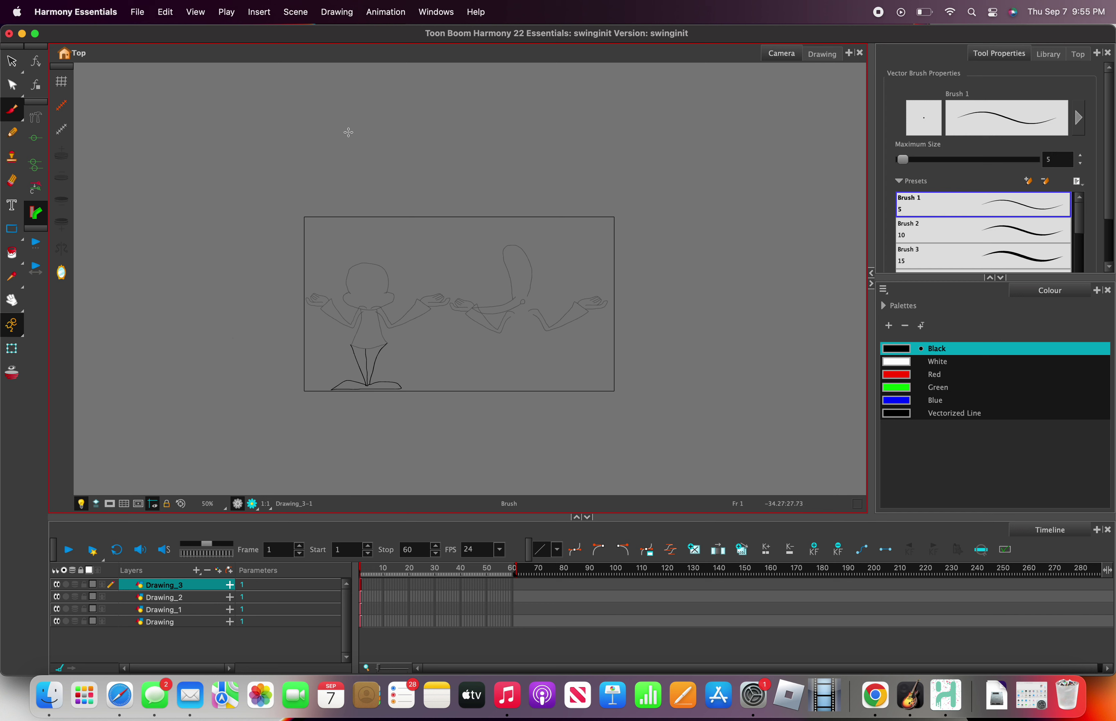
{"action": "scroll", "coordinate": [357, 417], "scroll_direction": "up", "scroll_amount": 5}
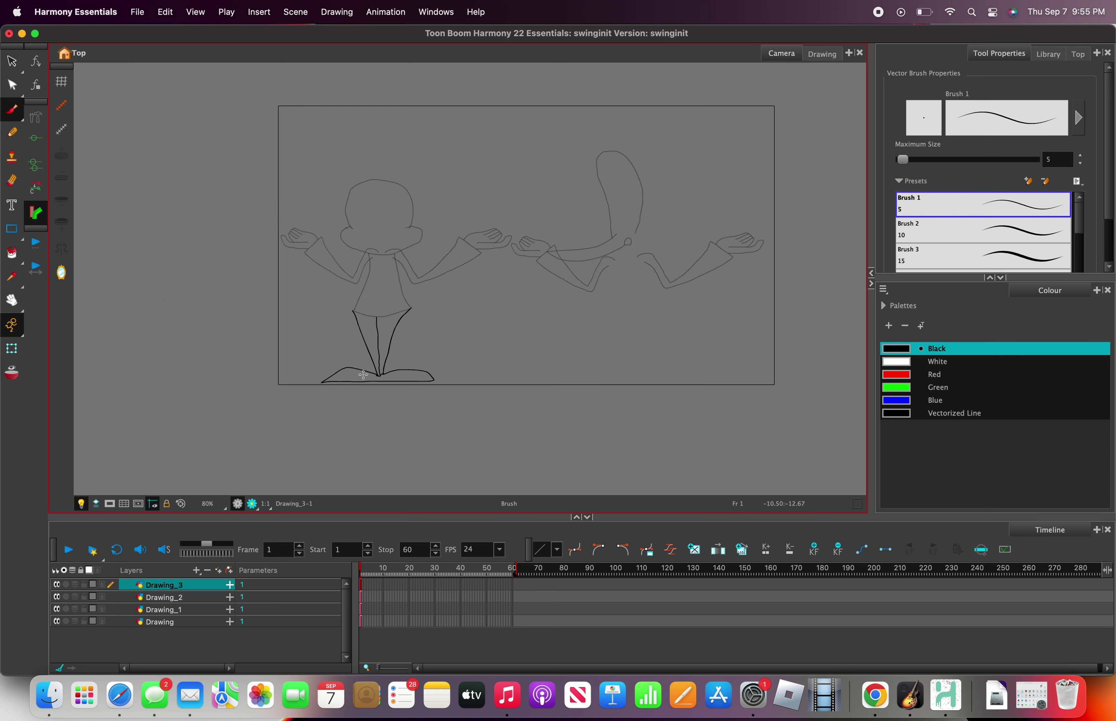
{"action": "scroll", "coordinate": [388, 368], "scroll_direction": "down", "scroll_amount": 3}
Step: Draw the hip outline and a curved double waistband line over the bottom of the first figure's torso
{"action": "scroll", "coordinate": [399, 347], "scroll_direction": "up", "scroll_amount": 5}
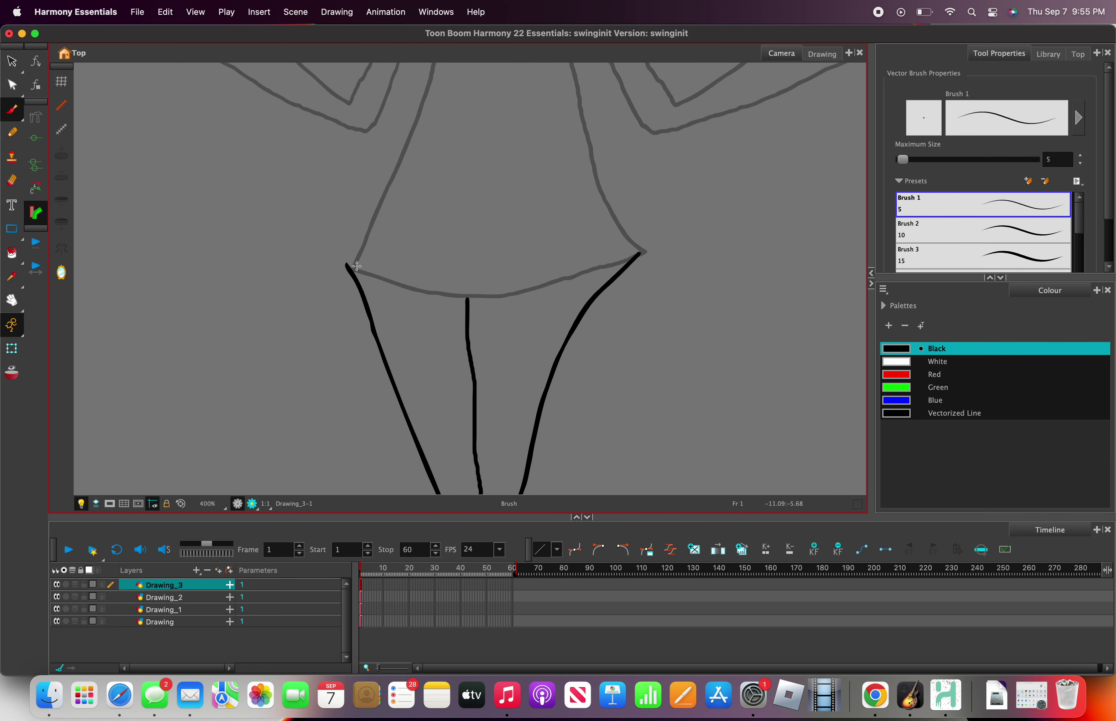
{"action": "left_click_drag", "start_coordinate": [348, 265], "coordinate": [380, 227]}
{"action": "key", "text": "super+z"}
{"action": "mouse_move", "coordinate": [348, 266]}
{"action": "left_mouse_down"}
{"action": "mouse_move", "coordinate": [377, 209]}
{"action": "mouse_move", "coordinate": [563, 228]}
{"action": "mouse_move", "coordinate": [609, 212]}
{"action": "mouse_move", "coordinate": [645, 251]}
{"action": "mouse_move", "coordinate": [608, 206]}
{"action": "mouse_move", "coordinate": [453, 219]}
{"action": "mouse_move", "coordinate": [382, 203]}
{"action": "mouse_move", "coordinate": [335, 266]}
{"action": "mouse_move", "coordinate": [393, 206]}
{"action": "mouse_move", "coordinate": [347, 270]}
{"action": "left_mouse_up"}
{"action": "key", "text": "super+z"}
{"action": "key", "text": "super+z"}
{"action": "key", "text": "super+z"}
{"action": "key", "text": "super+z"}
{"action": "mouse_move", "coordinate": [384, 206]}
{"action": "left_mouse_down"}
{"action": "mouse_move", "coordinate": [475, 222]}
{"action": "mouse_move", "coordinate": [602, 198]}
{"action": "mouse_move", "coordinate": [635, 241]}
{"action": "left_mouse_up"}
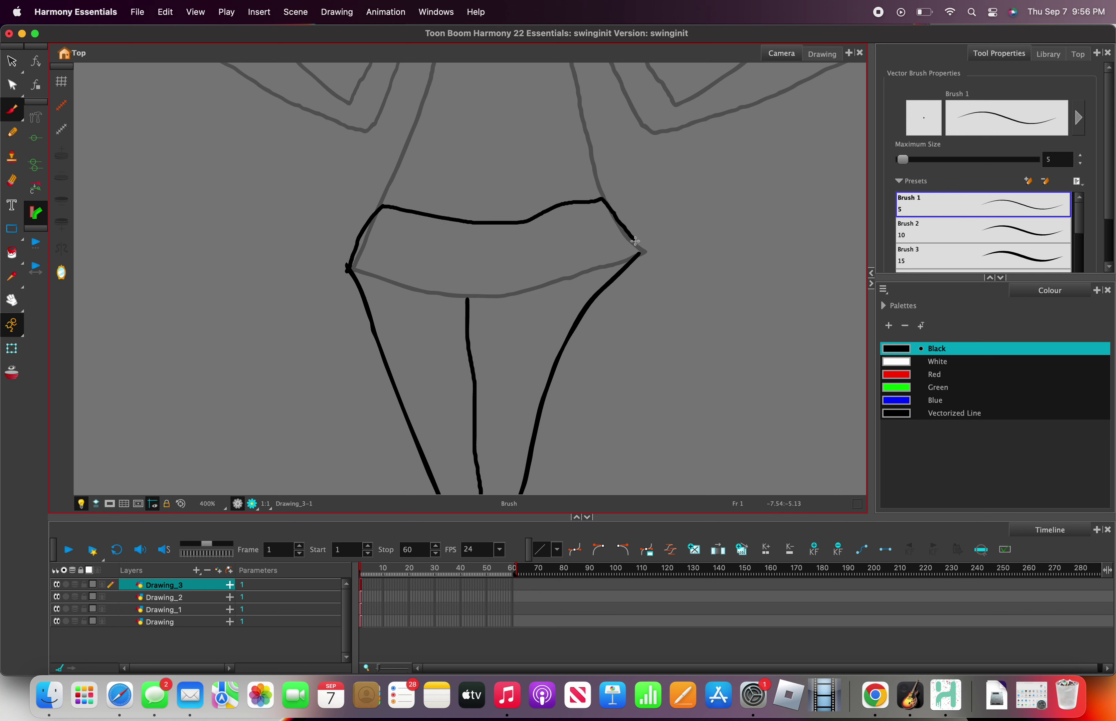
{"action": "mouse_move", "coordinate": [374, 215]}
{"action": "left_mouse_down"}
{"action": "mouse_move", "coordinate": [485, 242]}
{"action": "mouse_move", "coordinate": [538, 241]}
{"action": "mouse_move", "coordinate": [601, 216]}
{"action": "left_mouse_up"}
{"action": "scroll", "coordinate": [615, 214], "scroll_direction": "down", "scroll_amount": 4}
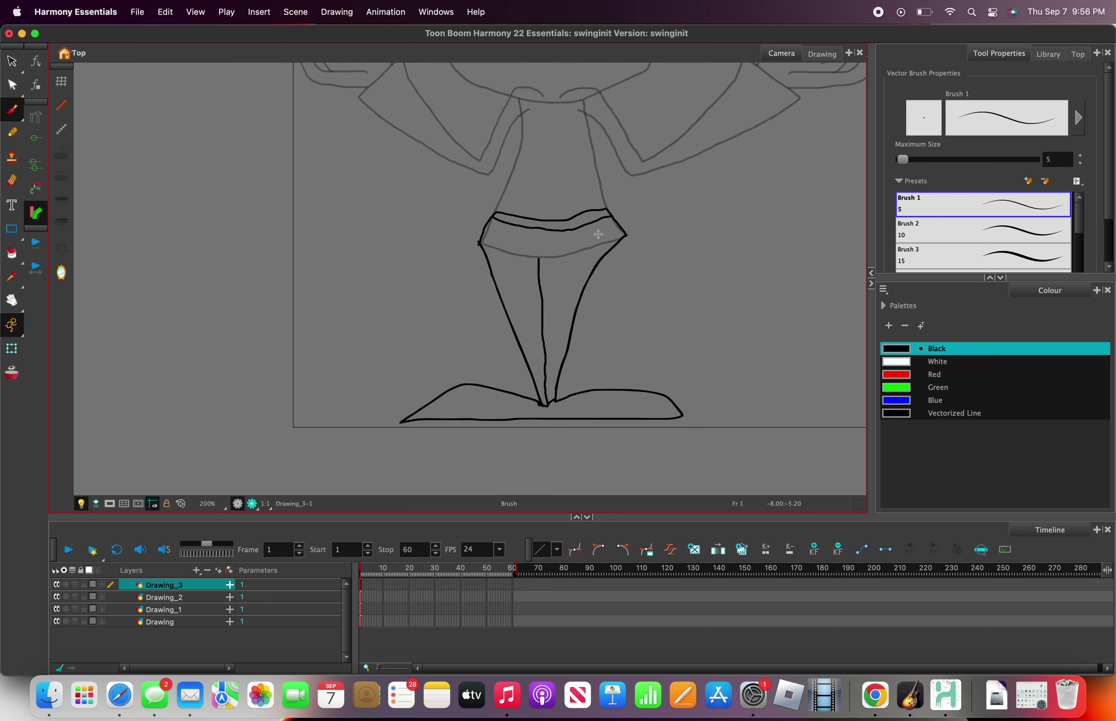
{"action": "scroll", "coordinate": [727, 302], "scroll_direction": "up", "scroll_amount": 3}
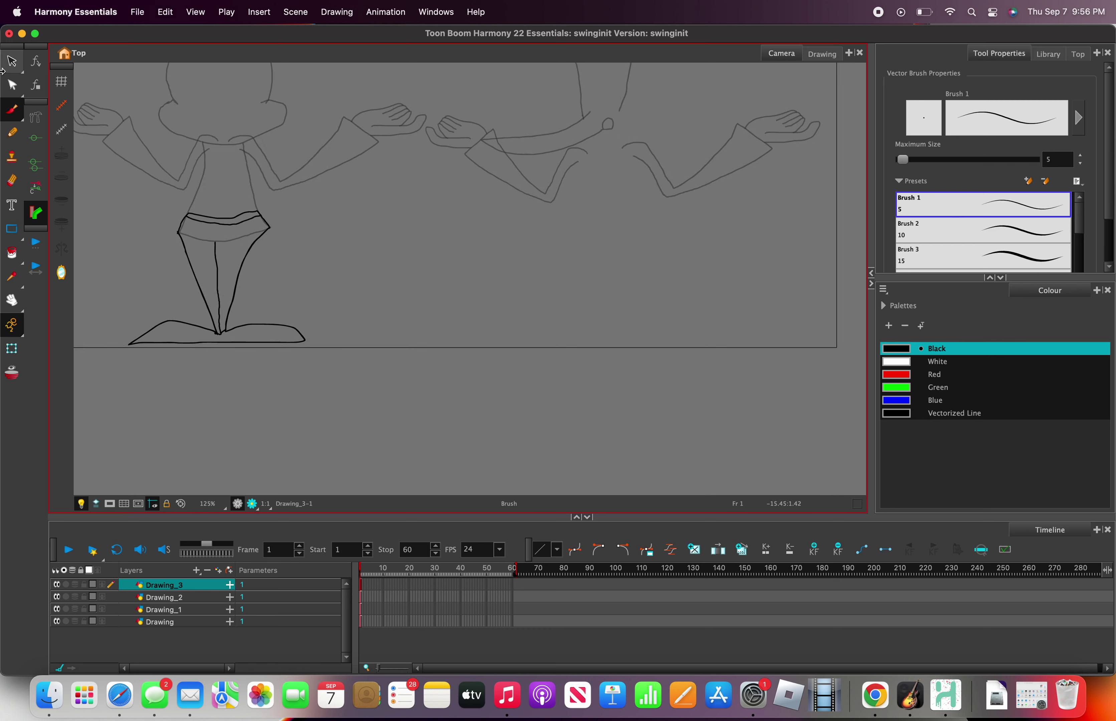
Step: Select the first figure's legs and feet and place a copy under the second figure's arms
{"action": "left_click", "coordinate": [11, 61]}
{"action": "mouse_move", "coordinate": [151, 233]}
{"action": "left_mouse_down"}
{"action": "mouse_move", "coordinate": [113, 334]}
{"action": "mouse_move", "coordinate": [367, 415]}
{"action": "mouse_move", "coordinate": [377, 274]}
{"action": "mouse_move", "coordinate": [288, 174]}
{"action": "mouse_move", "coordinate": [165, 256]}
{"action": "mouse_move", "coordinate": [143, 244]}
{"action": "left_mouse_up"}
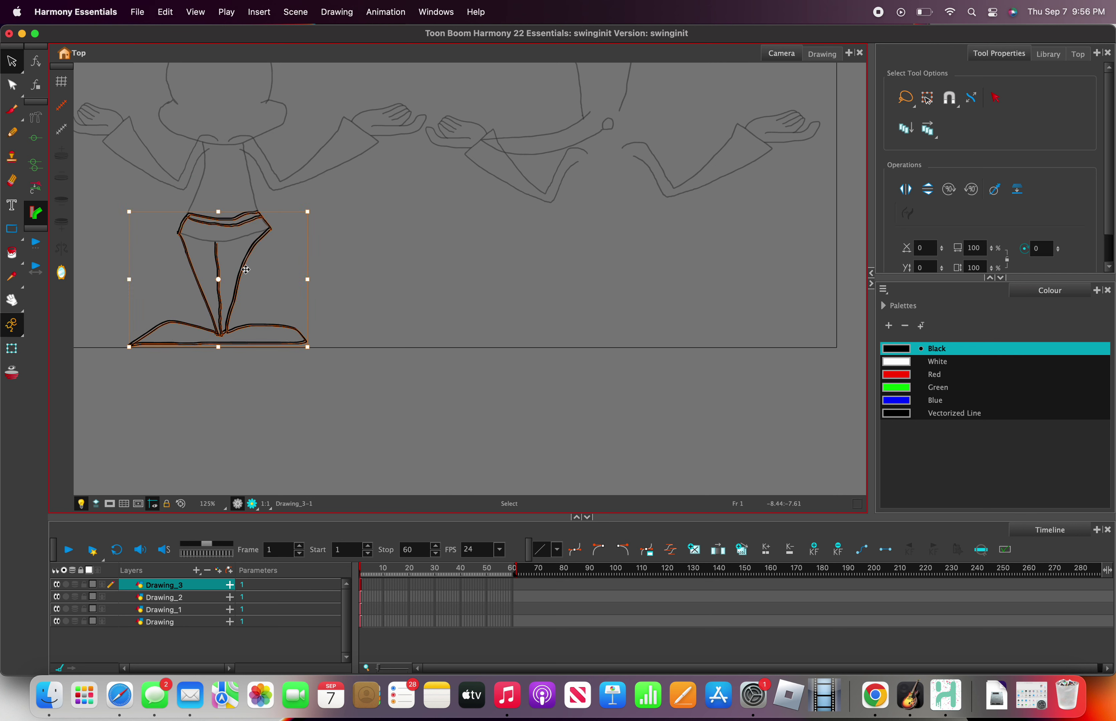
{"action": "left_click_drag", "start_coordinate": [243, 270], "coordinate": [622, 271]}
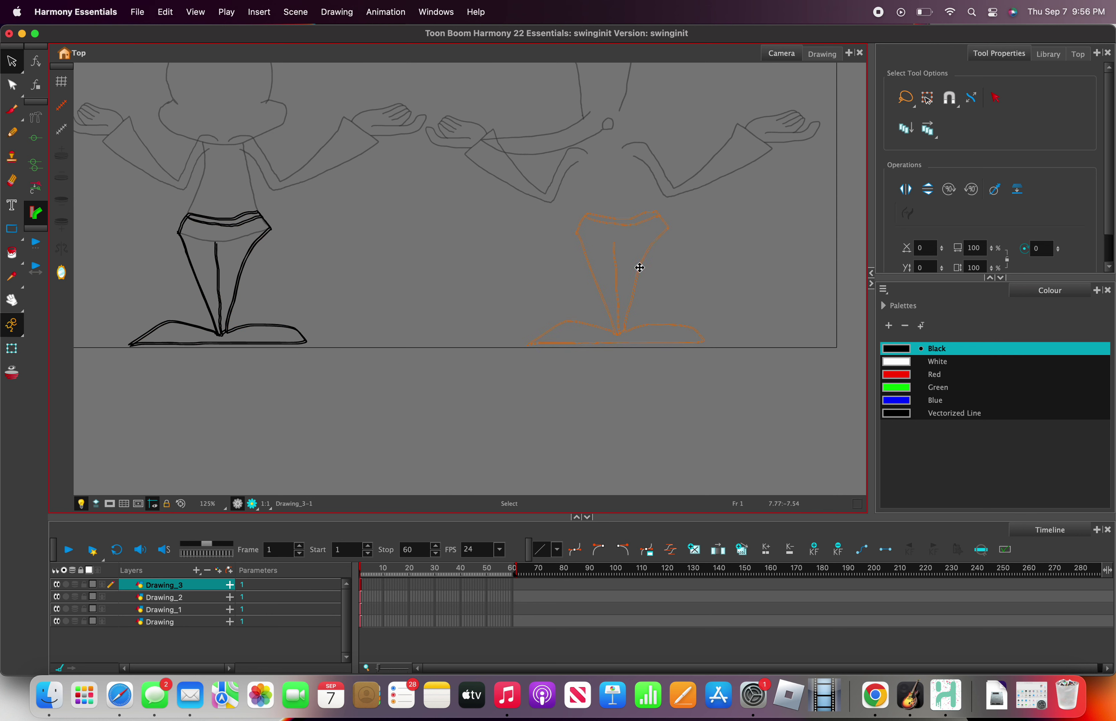
{"action": "left_click_drag", "start_coordinate": [634, 268], "coordinate": [636, 269]}
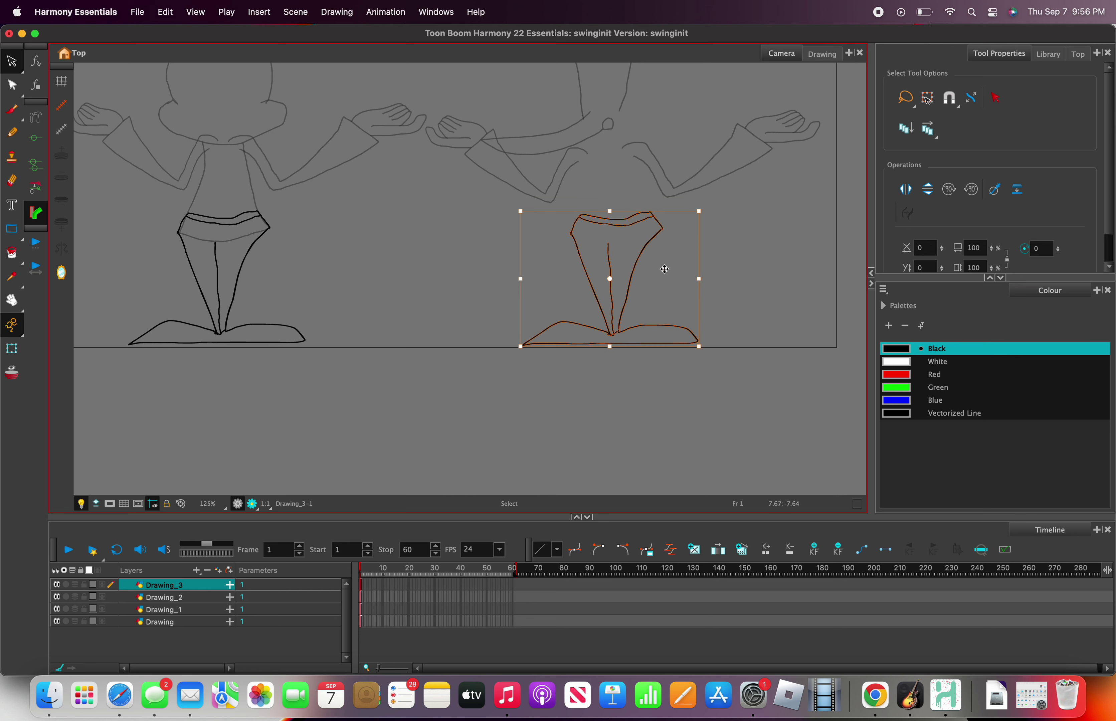
Step: On layer Drawing_2, select the first figure's torso and place a copy between the second figure's arms and hips
{"action": "left_click", "coordinate": [178, 610]}
{"action": "left_click", "coordinate": [177, 599]}
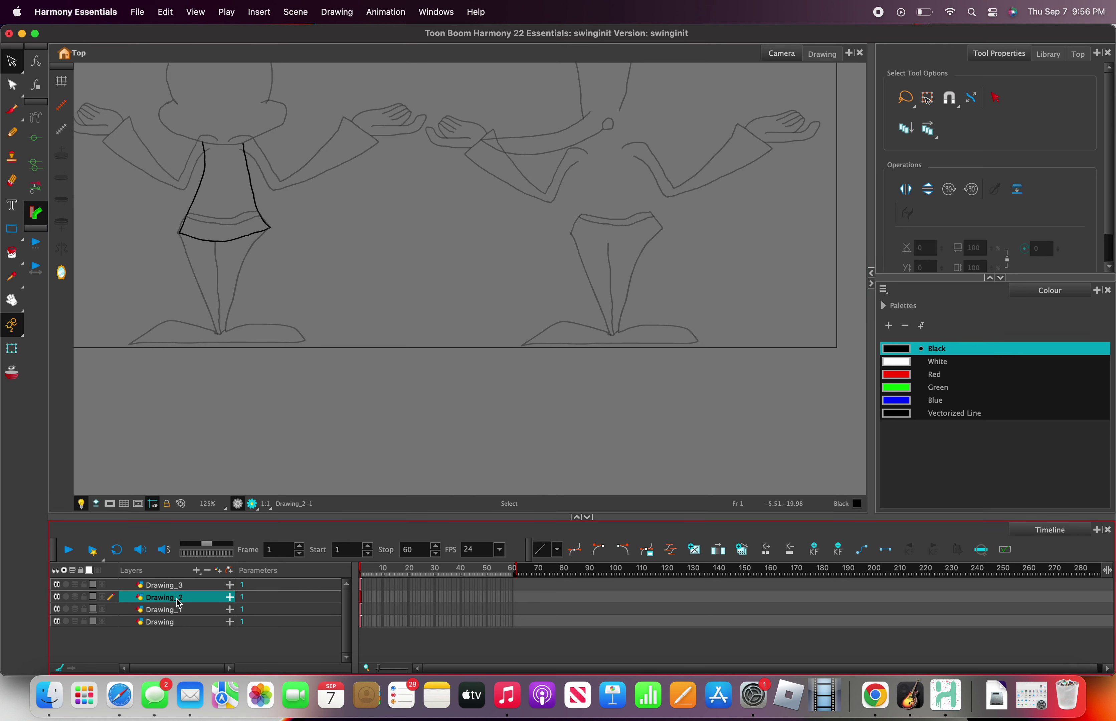
{"action": "mouse_move", "coordinate": [170, 155]}
{"action": "left_mouse_down"}
{"action": "mouse_move", "coordinate": [144, 238]}
{"action": "mouse_move", "coordinate": [274, 325]}
{"action": "mouse_move", "coordinate": [360, 225]}
{"action": "mouse_move", "coordinate": [328, 144]}
{"action": "mouse_move", "coordinate": [201, 103]}
{"action": "mouse_move", "coordinate": [163, 170]}
{"action": "mouse_move", "coordinate": [183, 214]}
{"action": "left_mouse_up"}
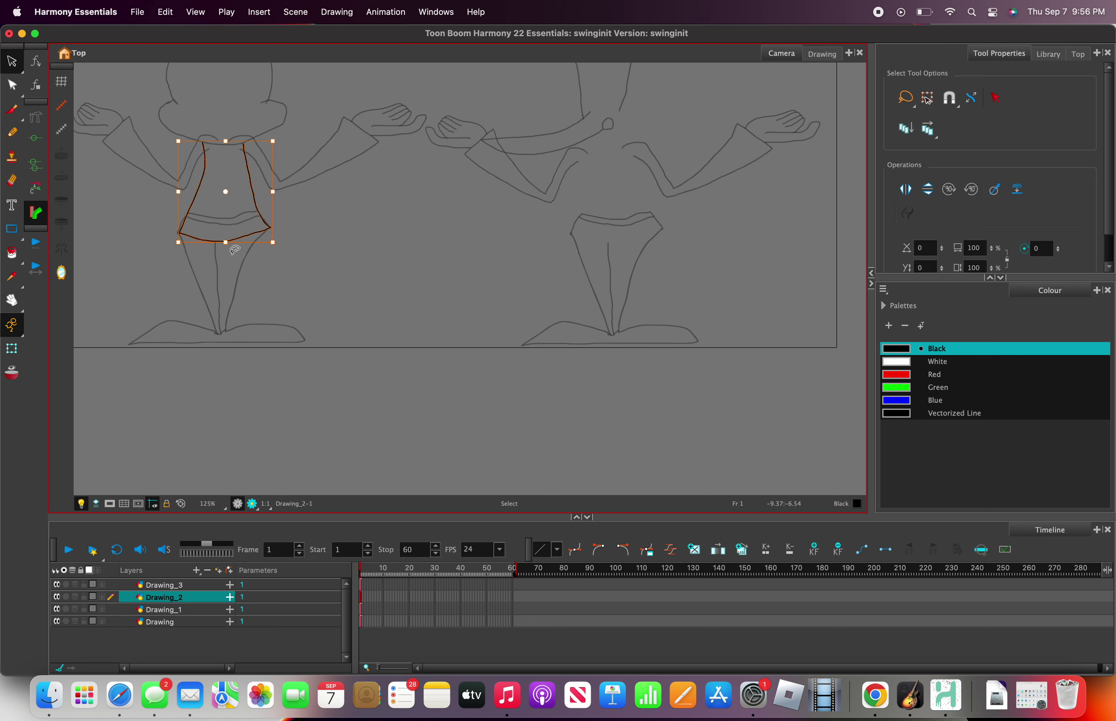
{"action": "key", "text": "Right"}
{"action": "key", "text": "Down"}
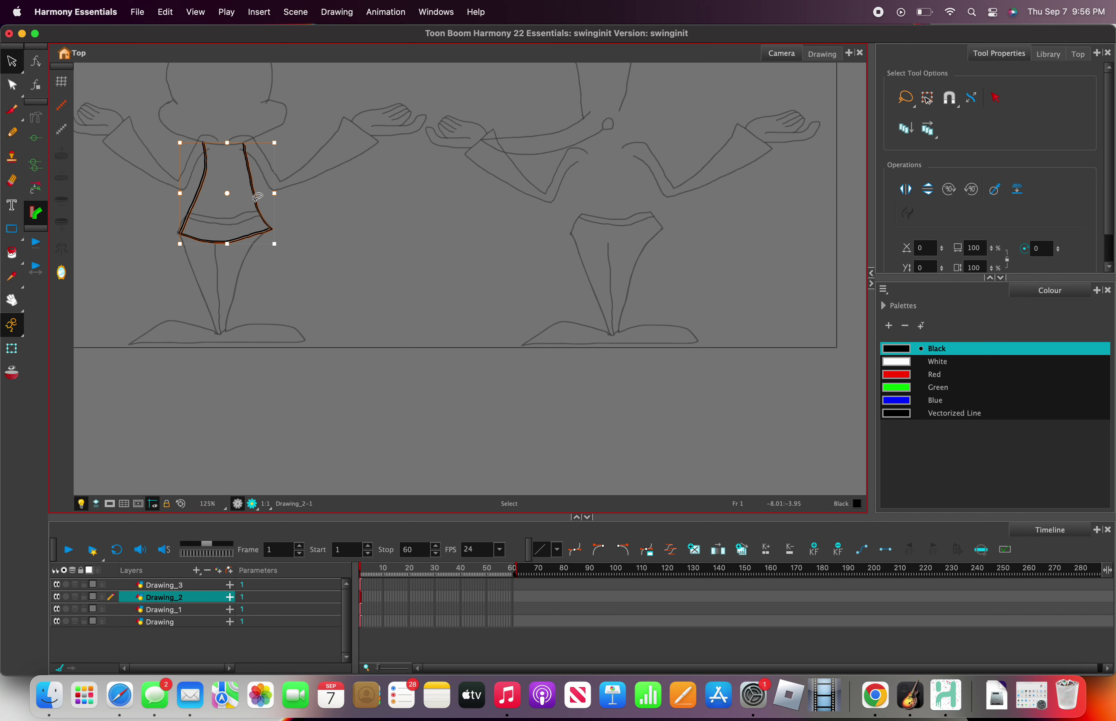
{"action": "key", "text": "Left"}
{"action": "key", "text": "Up"}
{"action": "left_click_drag", "start_coordinate": [256, 205], "coordinate": [284, 215]}
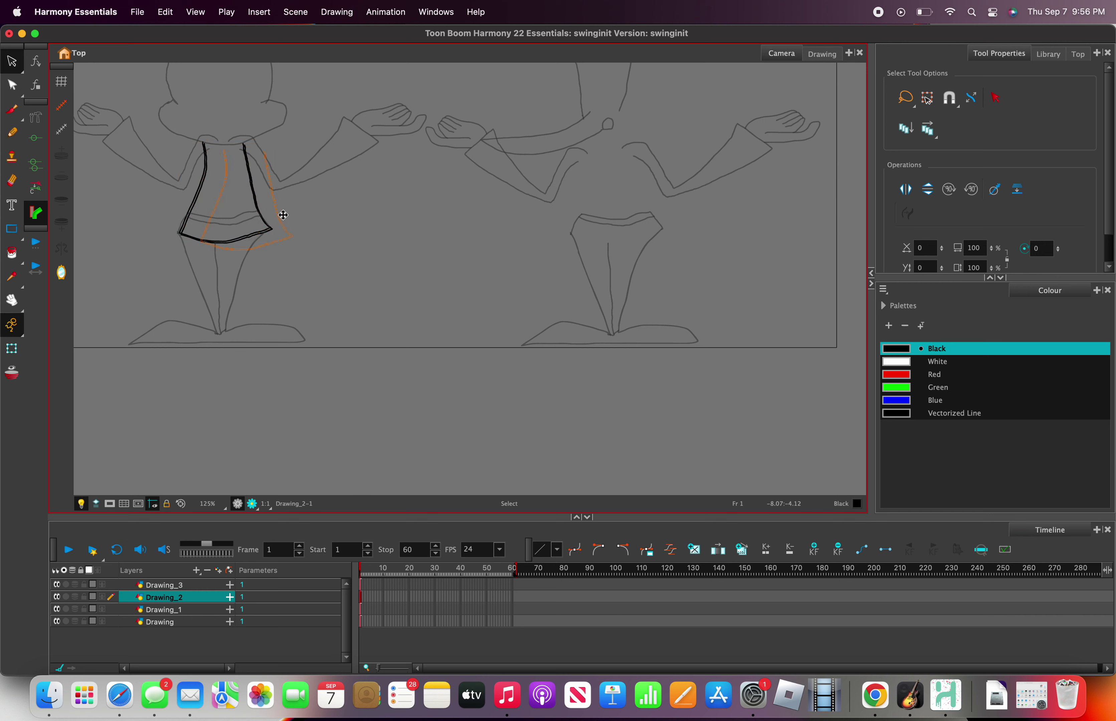
{"action": "left_click_drag", "start_coordinate": [582, 226], "coordinate": [651, 213]}
Step: On layer Drawing_1, select the second figure's left-hand arm and shift it slightly toward the torso
{"action": "left_click", "coordinate": [161, 585]}
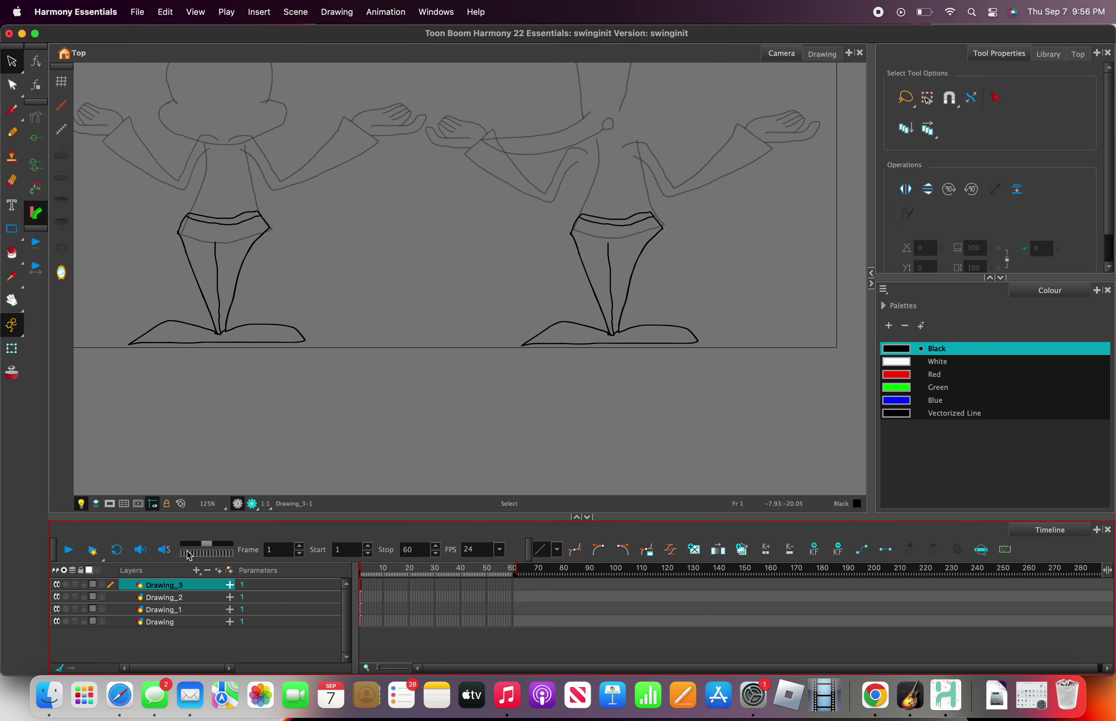
{"action": "left_click", "coordinate": [186, 611]}
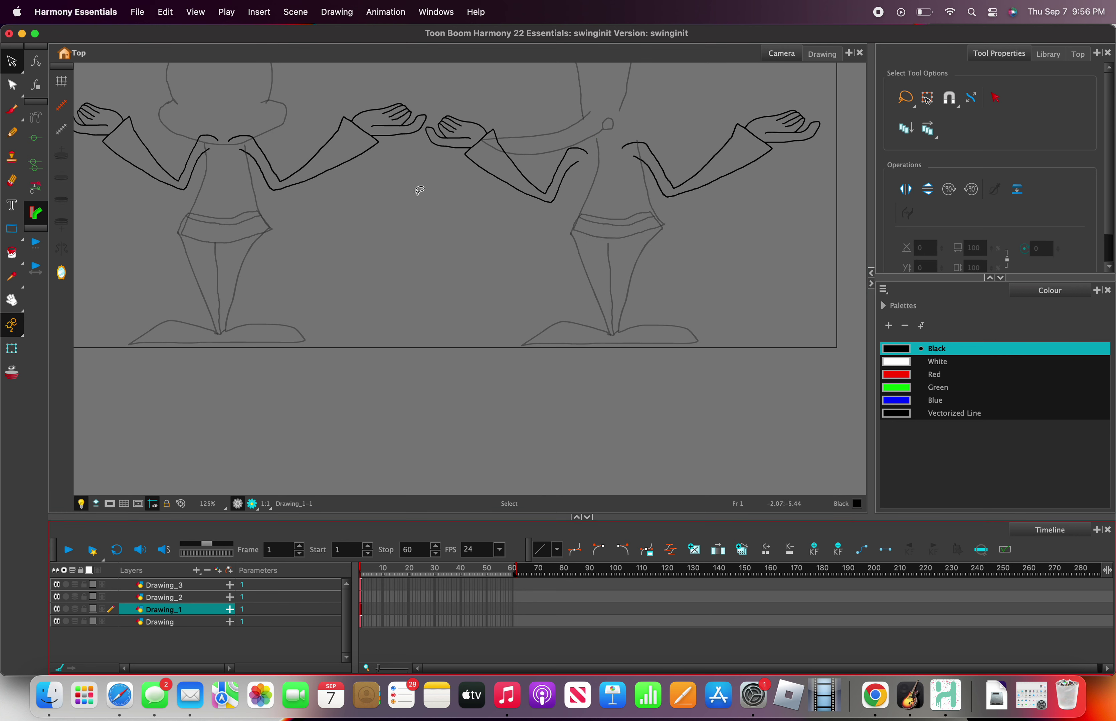
{"action": "mouse_move", "coordinate": [438, 107]}
{"action": "left_mouse_down"}
{"action": "mouse_move", "coordinate": [430, 166]}
{"action": "mouse_move", "coordinate": [533, 217]}
{"action": "mouse_move", "coordinate": [578, 217]}
{"action": "mouse_move", "coordinate": [602, 161]}
{"action": "mouse_move", "coordinate": [580, 128]}
{"action": "mouse_move", "coordinate": [423, 109]}
{"action": "mouse_move", "coordinate": [469, 145]}
{"action": "left_mouse_up"}
Step: Add a new drawing layer above the arms layer and switch to the Brush tool
{"action": "scroll", "coordinate": [571, 269], "scroll_direction": "down", "scroll_amount": 4}
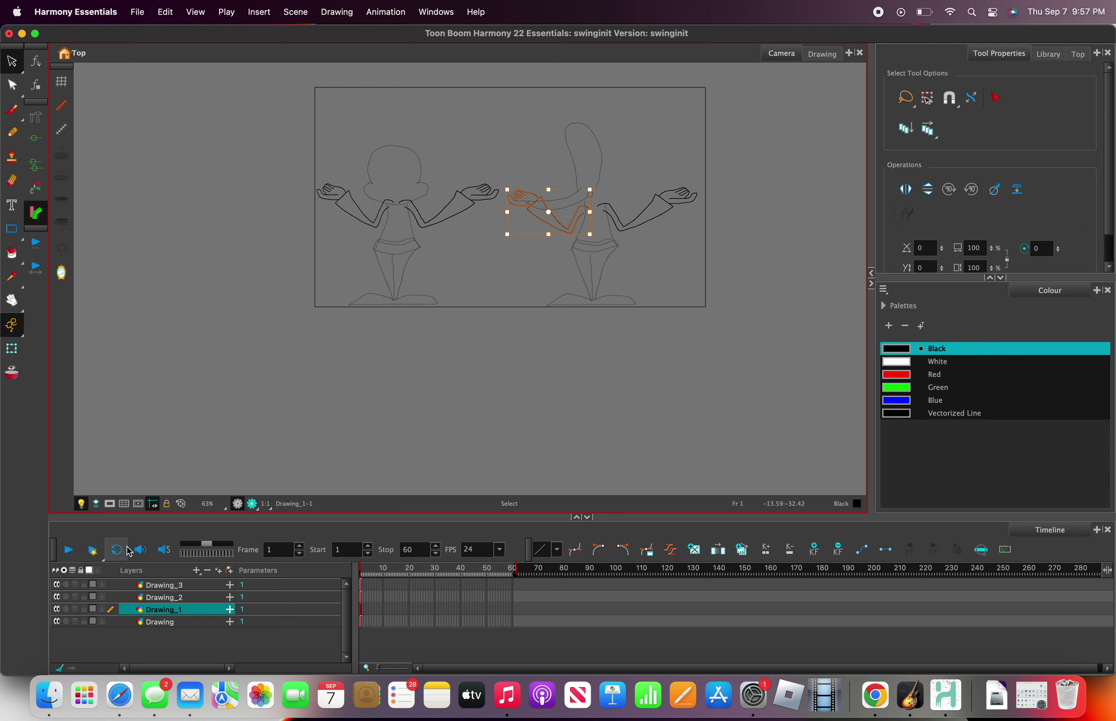
{"action": "left_click", "coordinate": [196, 571]}
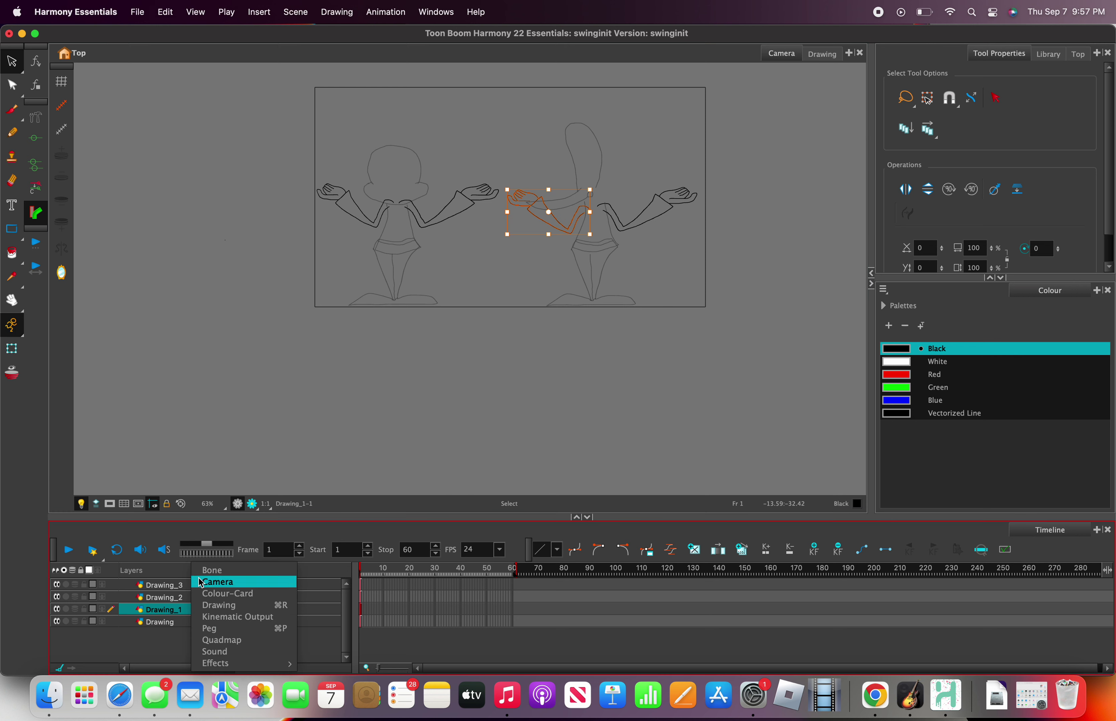
{"action": "left_click", "coordinate": [216, 594]}
{"action": "left_click", "coordinate": [485, 368]}
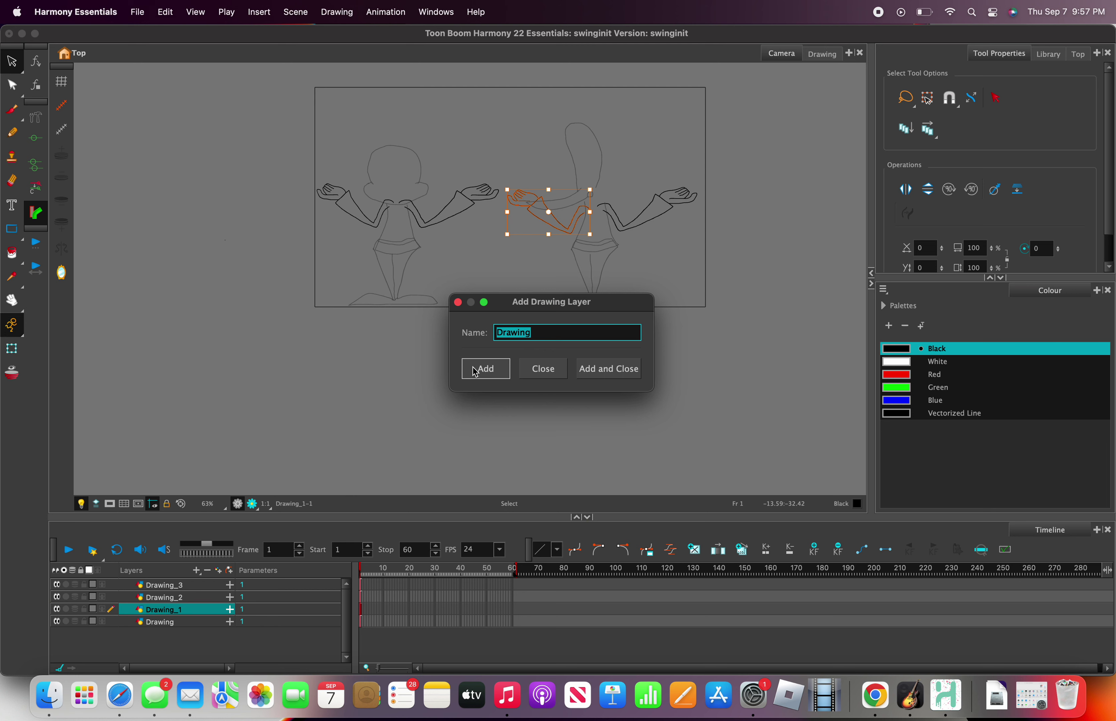
{"action": "left_click", "coordinate": [458, 303]}
{"action": "scroll", "coordinate": [402, 263], "scroll_direction": "up", "scroll_amount": 4}
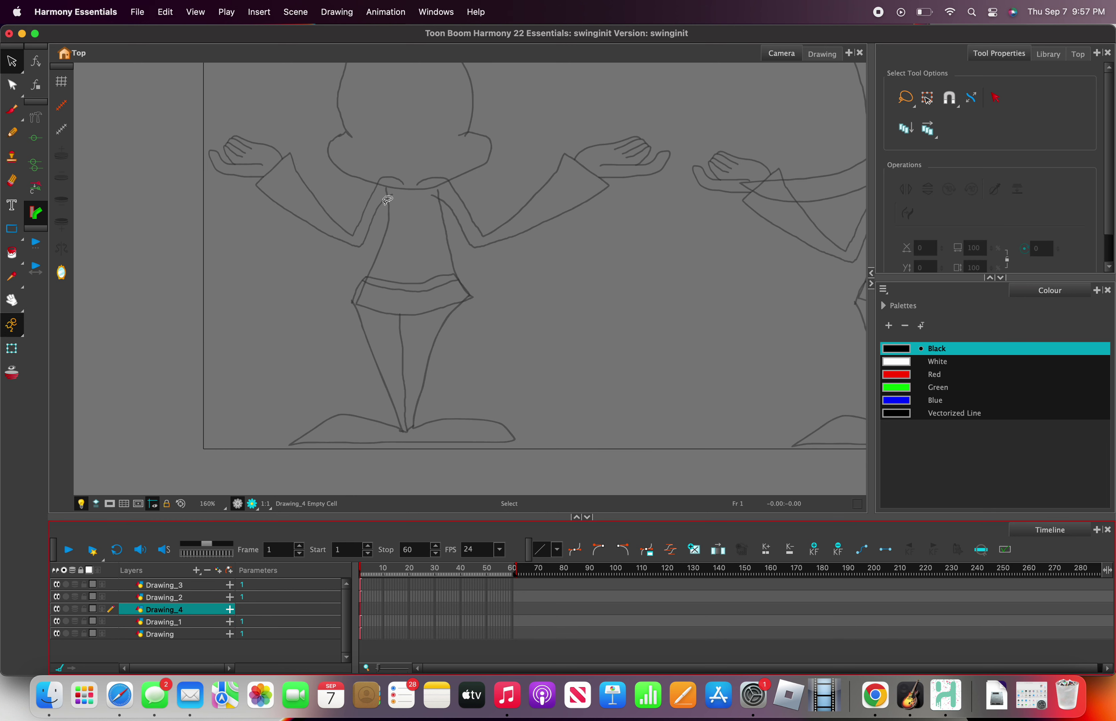
{"action": "scroll", "coordinate": [396, 211], "scroll_direction": "down", "scroll_amount": 5}
{"action": "scroll", "coordinate": [390, 170], "scroll_direction": "up", "scroll_amount": 5}
{"action": "left_click", "coordinate": [12, 109]}
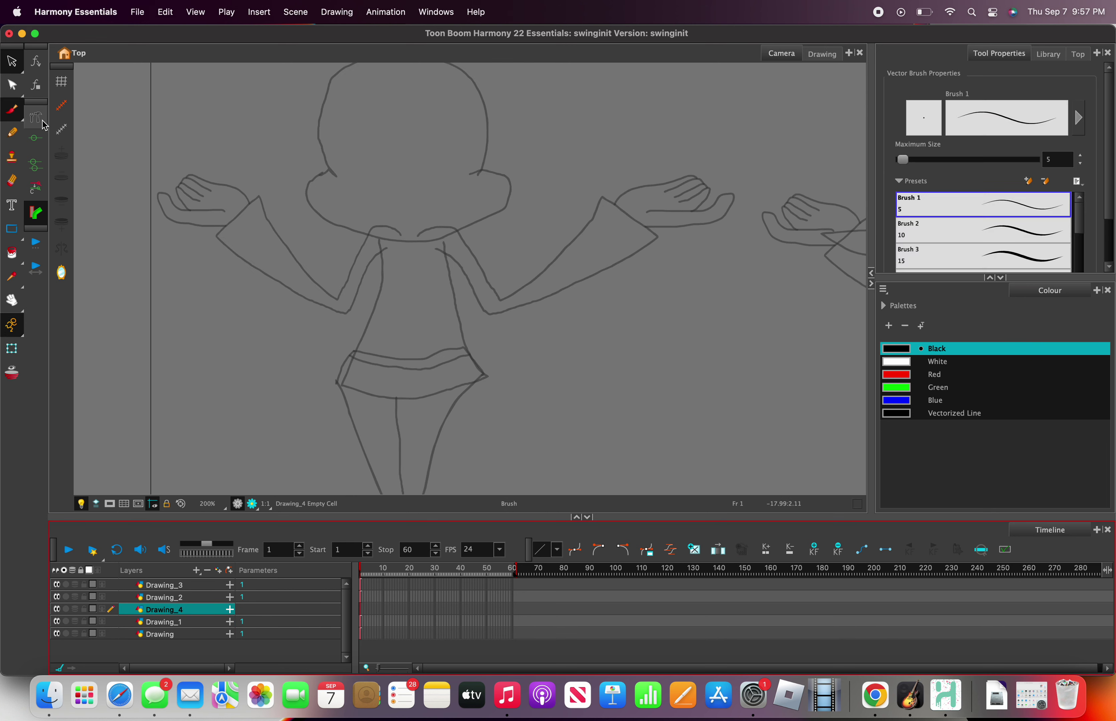
Step: Draw a jaw curve from the back of the second figure's head to the chin and add closed lips
{"action": "scroll", "coordinate": [453, 265], "scroll_direction": "down", "scroll_amount": 5}
{"action": "scroll", "coordinate": [588, 242], "scroll_direction": "up", "scroll_amount": 5}
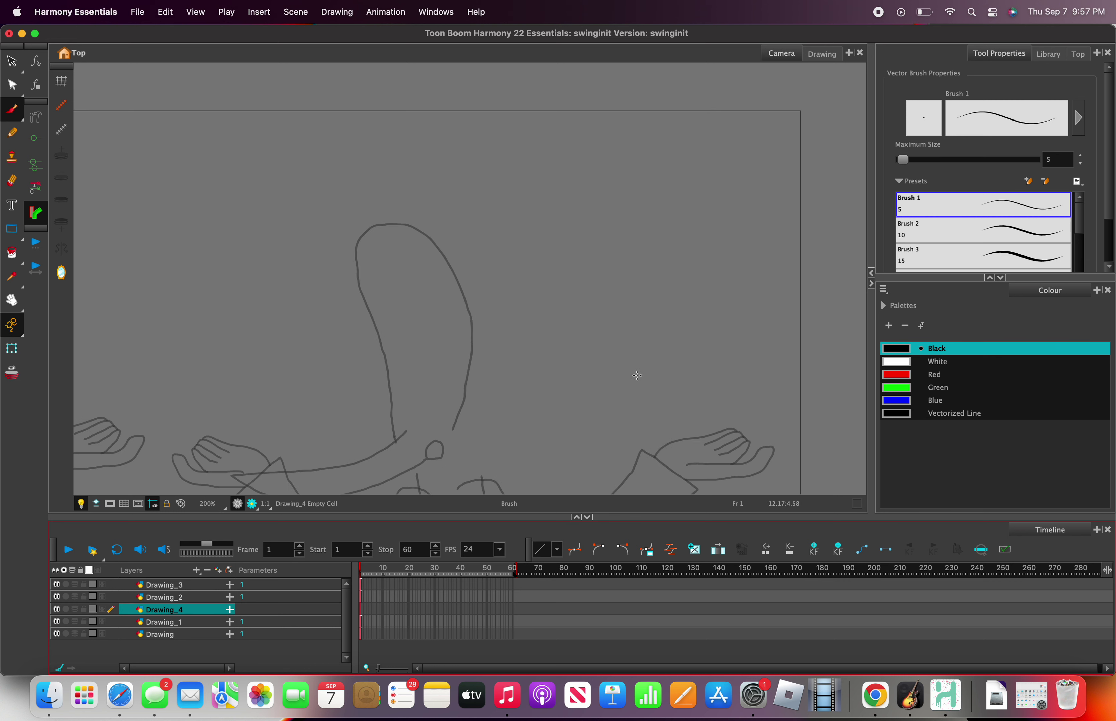
{"action": "scroll", "coordinate": [573, 431], "scroll_direction": "down", "scroll_amount": 8}
{"action": "scroll", "coordinate": [558, 451], "scroll_direction": "up", "scroll_amount": 5}
{"action": "scroll", "coordinate": [556, 459], "scroll_direction": "up", "scroll_amount": 4}
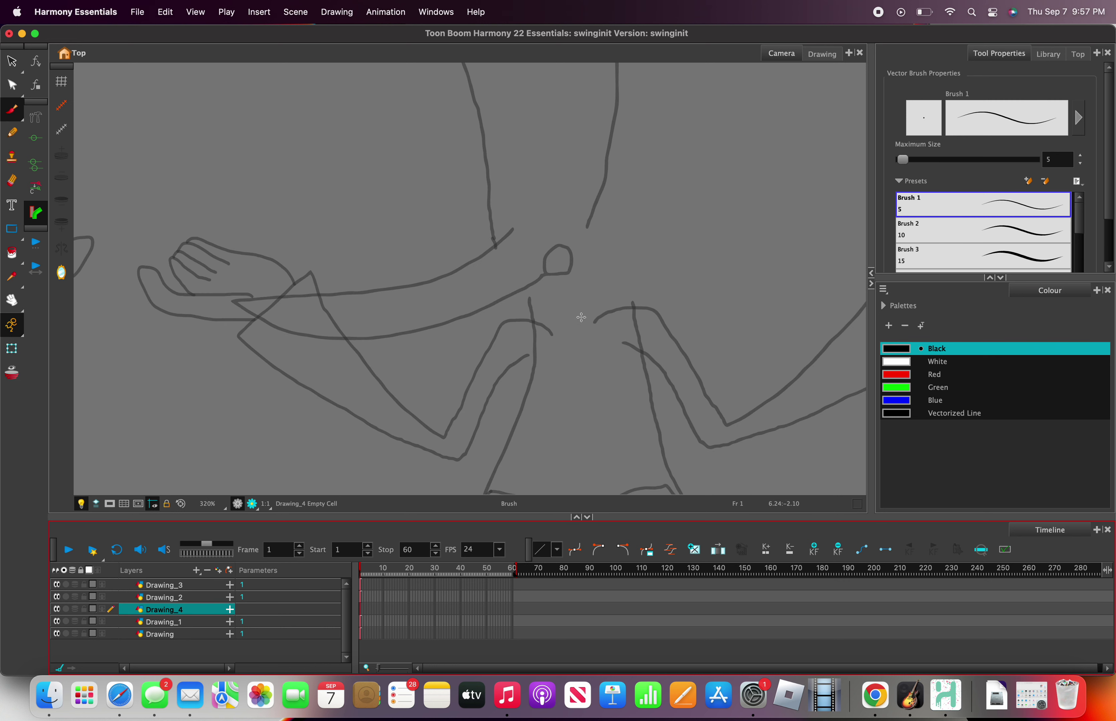
{"action": "mouse_move", "coordinate": [588, 224]}
{"action": "left_mouse_down"}
{"action": "mouse_move", "coordinate": [628, 233]}
{"action": "mouse_move", "coordinate": [636, 251]}
{"action": "mouse_move", "coordinate": [586, 315]}
{"action": "mouse_move", "coordinate": [520, 339]}
{"action": "mouse_move", "coordinate": [449, 342]}
{"action": "mouse_move", "coordinate": [521, 321]}
{"action": "mouse_move", "coordinate": [437, 337]}
{"action": "mouse_move", "coordinate": [468, 302]}
{"action": "mouse_move", "coordinate": [514, 315]}
{"action": "left_mouse_up"}
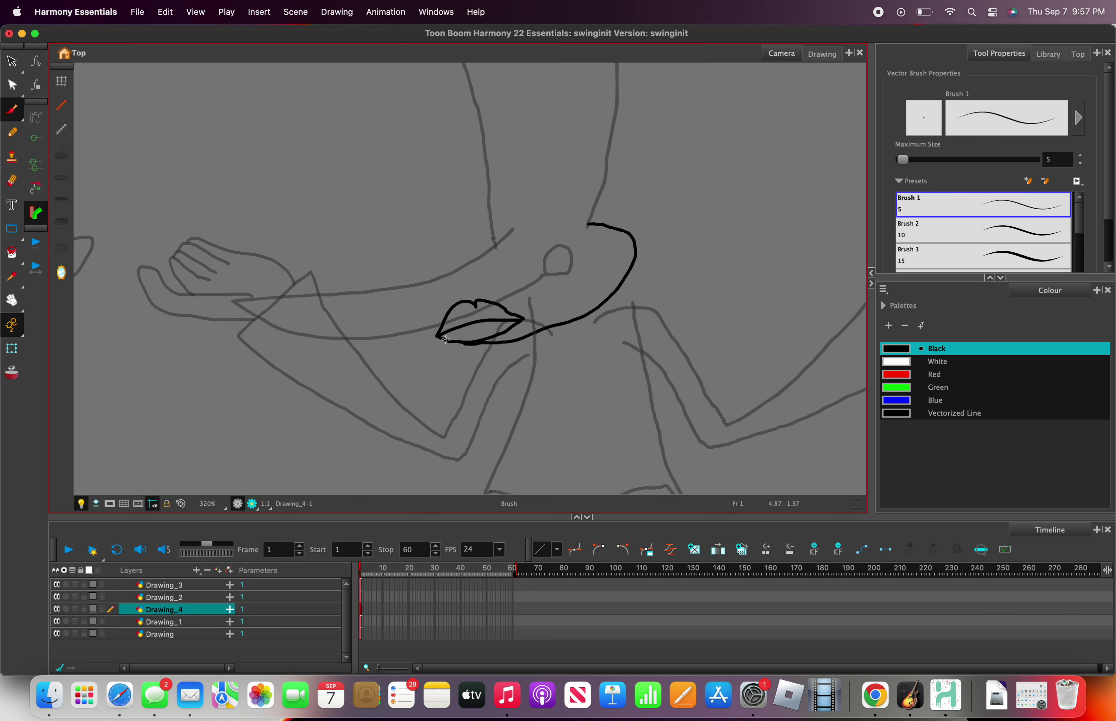
Step: Try to draw the upper face contour from the second figure's lips back to its head
{"action": "left_click_drag", "start_coordinate": [437, 315], "coordinate": [509, 271]}
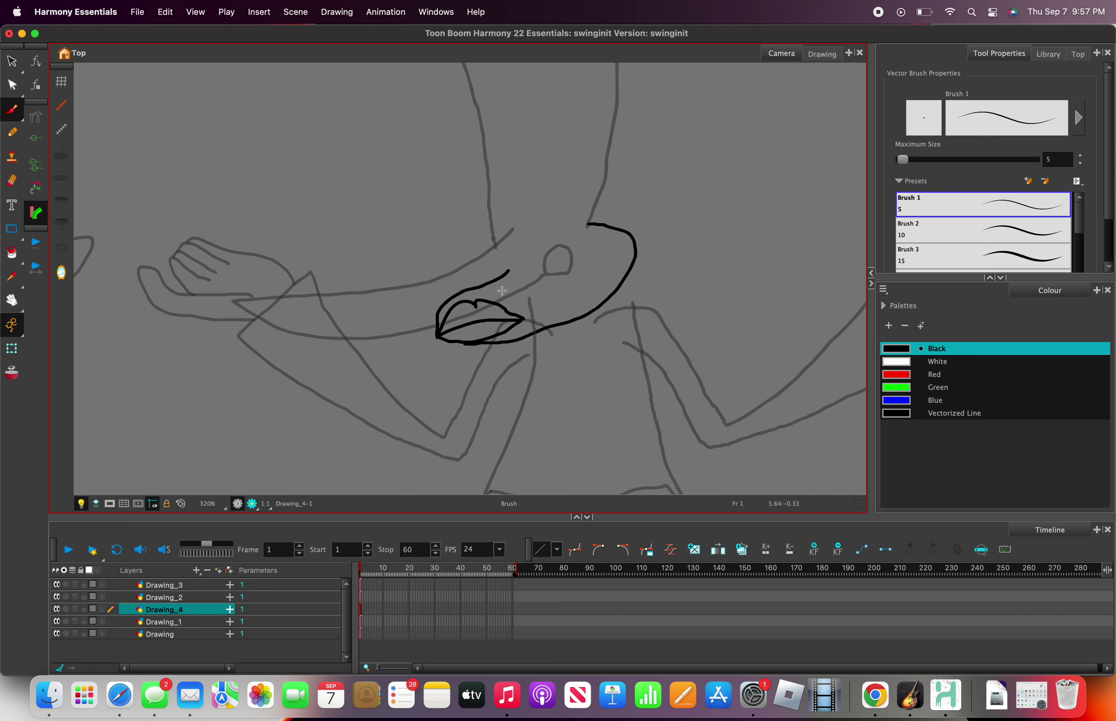
{"action": "key", "text": "super+z"}
{"action": "left_click_drag", "start_coordinate": [516, 279], "coordinate": [477, 294]}
{"action": "key", "text": "super+z"}
{"action": "left_click_drag", "start_coordinate": [507, 265], "coordinate": [577, 236]}
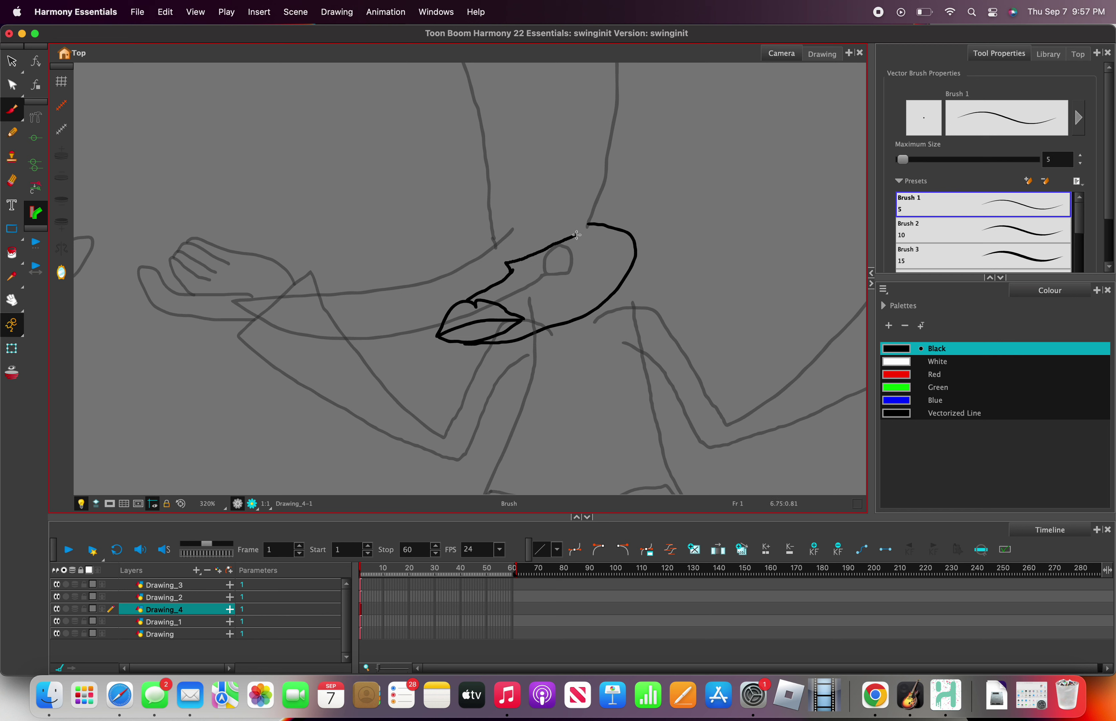
Step: Undo the lip and upper face contour strokes on the second figure
{"action": "scroll", "coordinate": [592, 225], "scroll_direction": "down", "scroll_amount": 5}
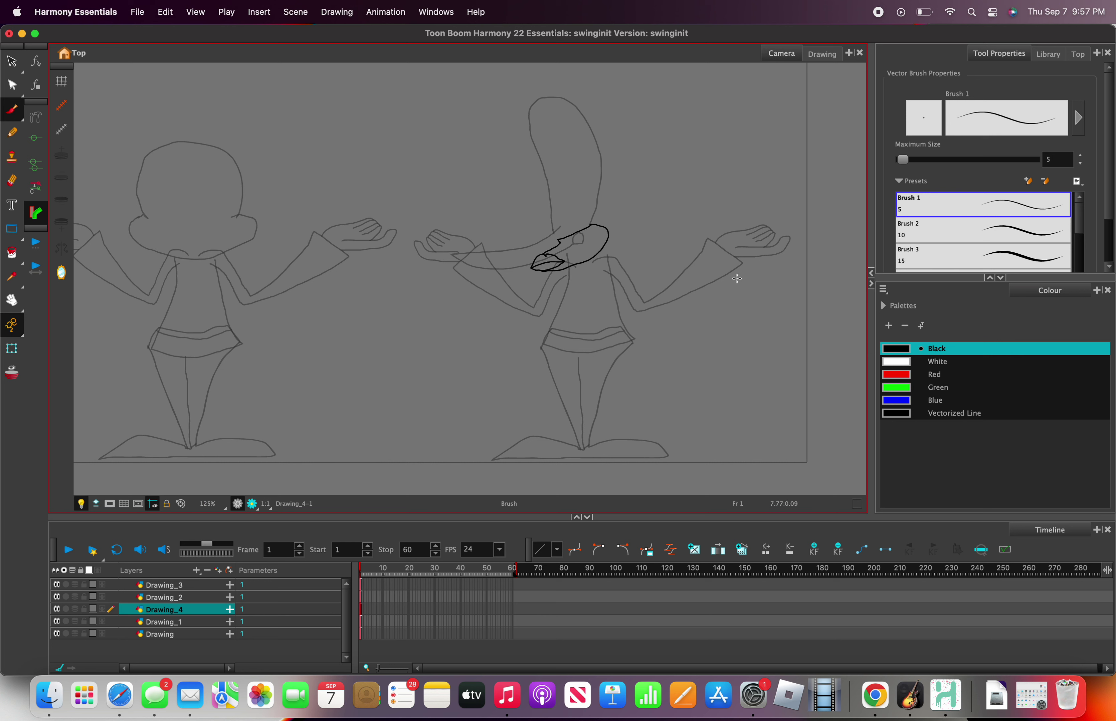
{"action": "scroll", "coordinate": [662, 237], "scroll_direction": "up", "scroll_amount": 3}
{"action": "key", "text": "super+z"}
{"action": "key", "text": "super+z"}
{"action": "key", "text": "super+z"}
{"action": "key", "text": "super+z"}
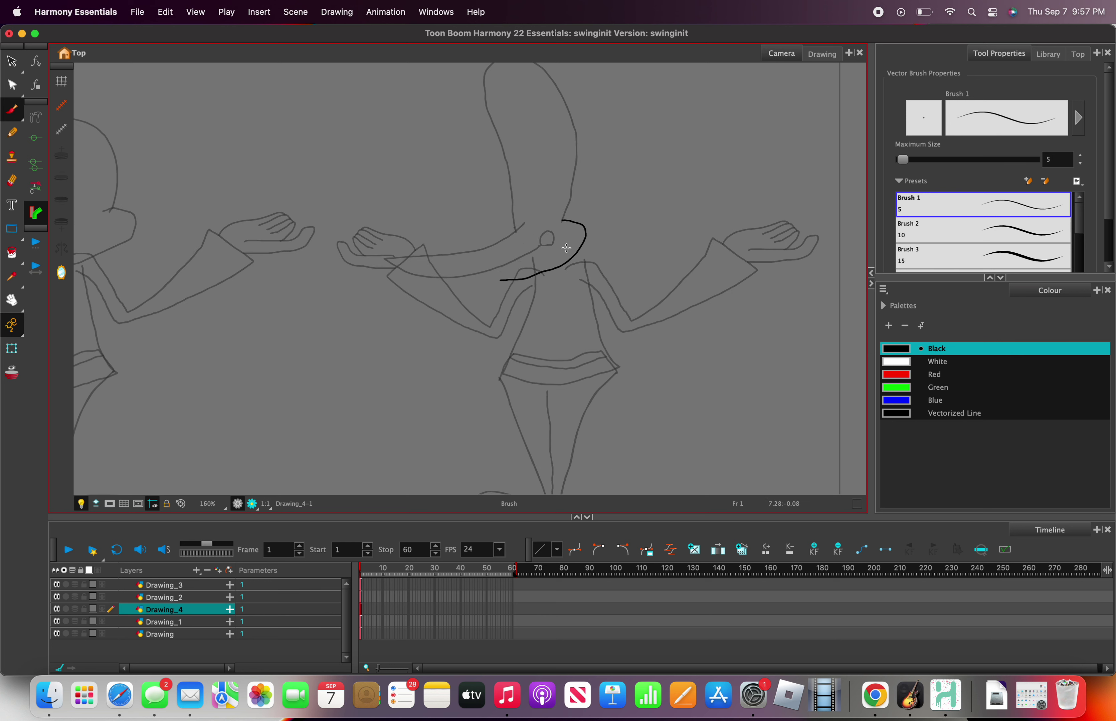
Step: Draw the second figure's jaw curve from the back of the head to the chin and outline closed lips at its front end
{"action": "mouse_move", "coordinate": [563, 222]}
{"action": "left_mouse_down"}
{"action": "mouse_move", "coordinate": [597, 231]}
{"action": "mouse_move", "coordinate": [592, 247]}
{"action": "mouse_move", "coordinate": [510, 291]}
{"action": "left_mouse_up"}
{"action": "scroll", "coordinate": [478, 305], "scroll_direction": "up", "scroll_amount": 4}
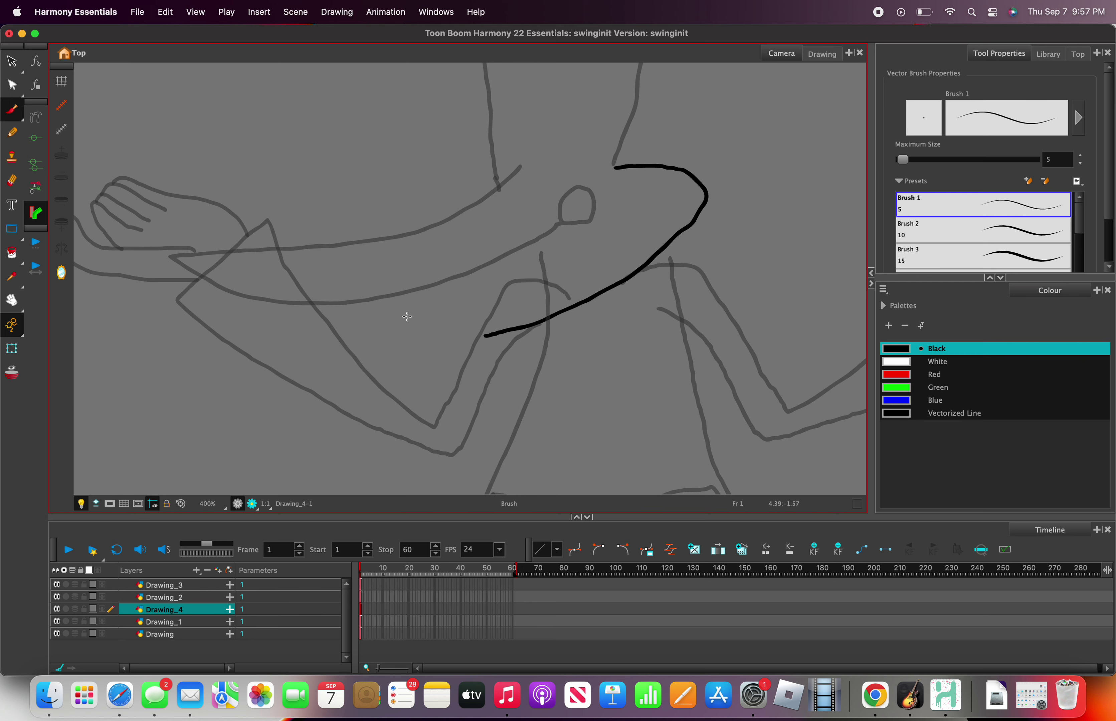
{"action": "mouse_move", "coordinate": [407, 317]}
{"action": "left_mouse_down"}
{"action": "mouse_move", "coordinate": [439, 338]}
{"action": "mouse_move", "coordinate": [476, 339]}
{"action": "mouse_move", "coordinate": [531, 298]}
{"action": "mouse_move", "coordinate": [408, 315]}
{"action": "mouse_move", "coordinate": [429, 291]}
{"action": "mouse_move", "coordinate": [531, 293]}
{"action": "left_mouse_up"}
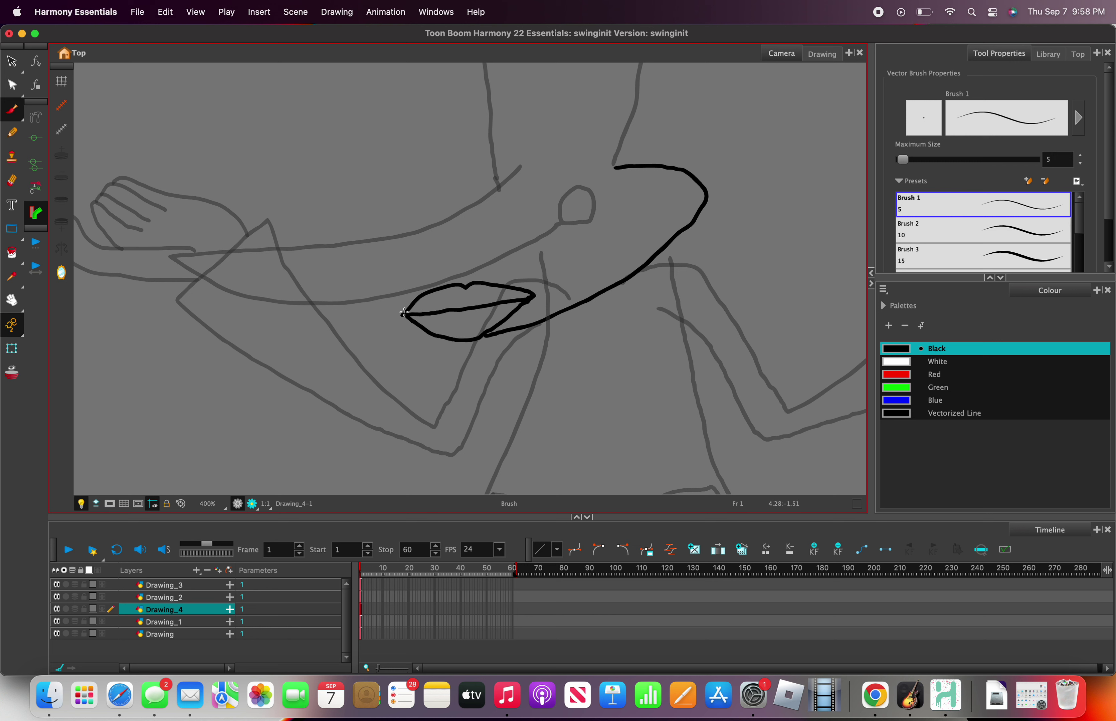
Step: Draw the front face contour from the second figure's lips up to the base of its head
{"action": "mouse_move", "coordinate": [403, 315]}
{"action": "left_mouse_down"}
{"action": "mouse_move", "coordinate": [485, 210]}
{"action": "mouse_move", "coordinate": [413, 281]}
{"action": "mouse_move", "coordinate": [402, 315]}
{"action": "left_mouse_up"}
{"action": "key", "text": "super+z"}
{"action": "scroll", "coordinate": [404, 310], "scroll_direction": "down", "scroll_amount": 3}
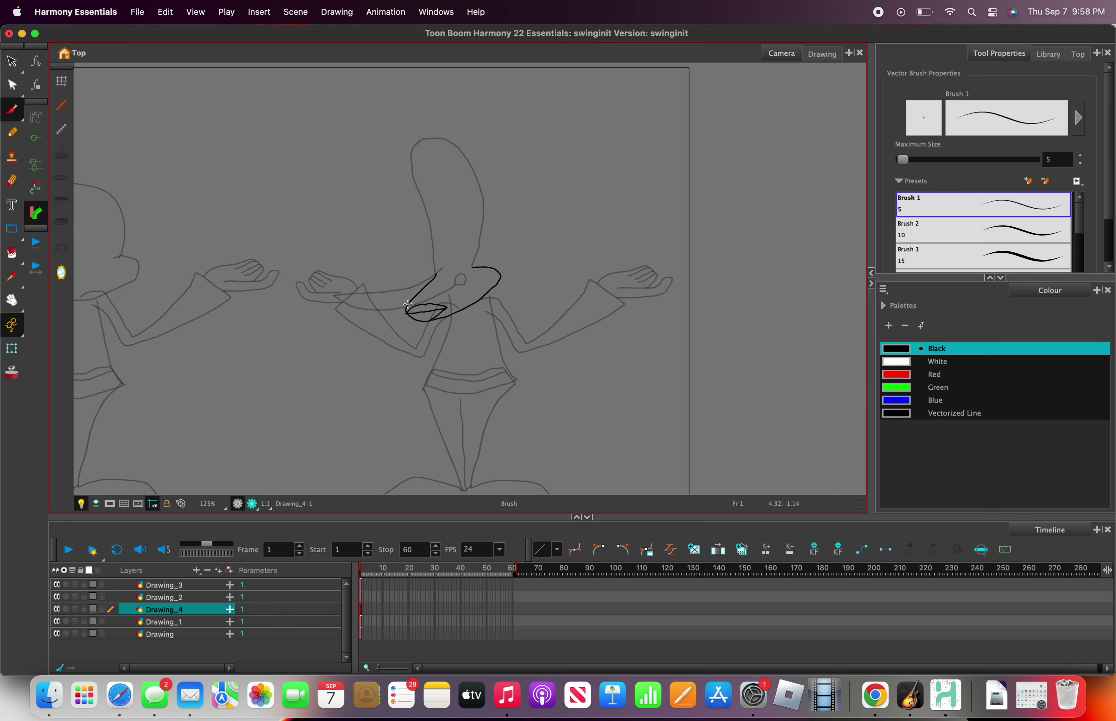
Step: Draw a smile crease from the corner of the second figure's mouth back toward its cheek, undoing the first stroke
{"action": "scroll", "coordinate": [444, 299], "scroll_direction": "up", "scroll_amount": 3}
{"action": "mouse_move", "coordinate": [528, 282]}
{"action": "left_mouse_down"}
{"action": "mouse_move", "coordinate": [500, 270]}
{"action": "mouse_move", "coordinate": [514, 286]}
{"action": "left_mouse_up"}
{"action": "scroll", "coordinate": [514, 285], "scroll_direction": "down", "scroll_amount": 5}
{"action": "scroll", "coordinate": [514, 285], "scroll_direction": "up", "scroll_amount": 5}
{"action": "key", "text": "super+z"}
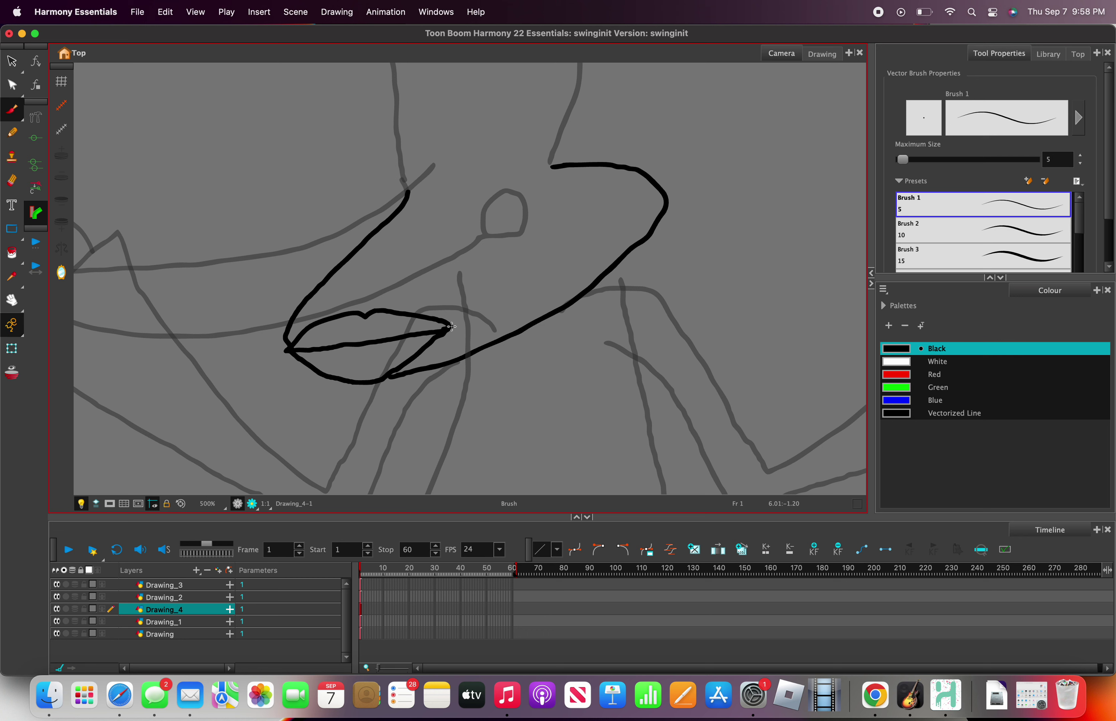
{"action": "mouse_move", "coordinate": [452, 327]}
{"action": "left_mouse_down"}
{"action": "mouse_move", "coordinate": [556, 258]}
{"action": "mouse_move", "coordinate": [554, 277]}
{"action": "left_mouse_up"}
{"action": "scroll", "coordinate": [557, 270], "scroll_direction": "down", "scroll_amount": 5}
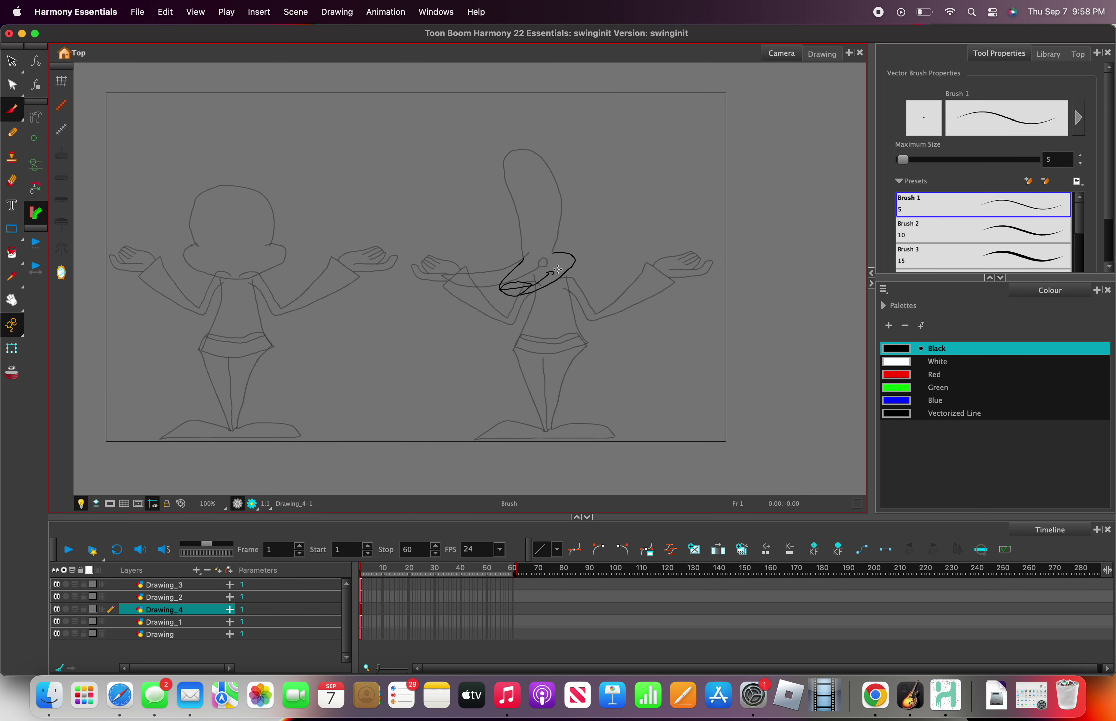
{"action": "scroll", "coordinate": [575, 238], "scroll_direction": "down", "scroll_amount": 2}
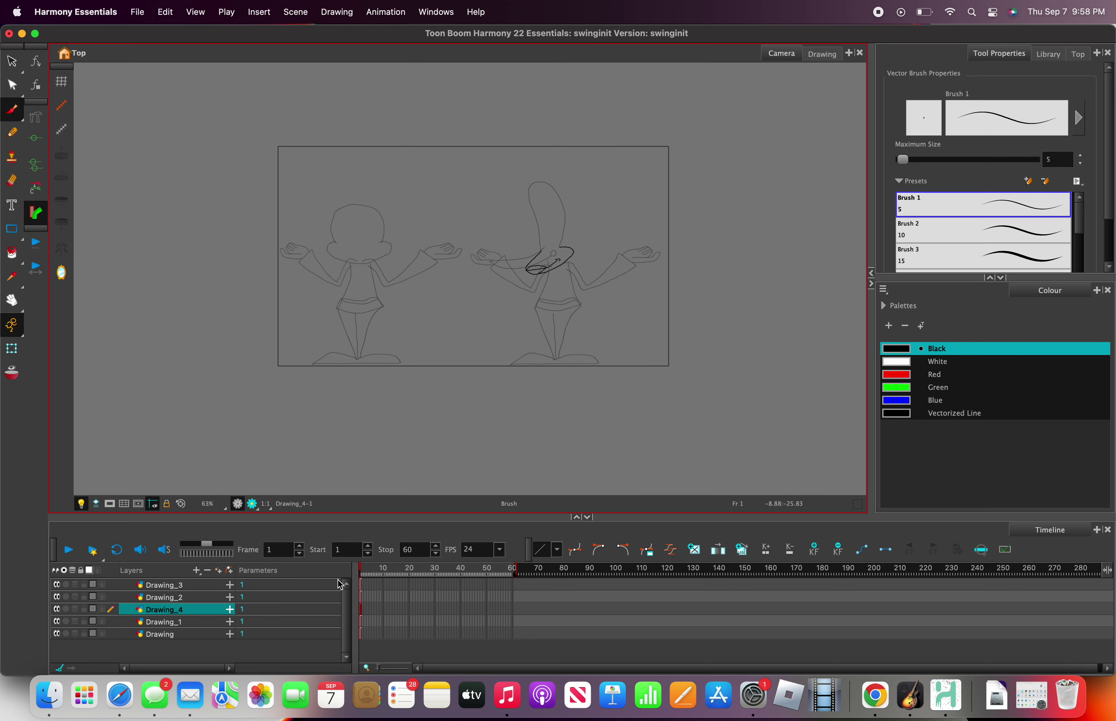
Step: Add a new drawing layer with the default name directly above the arms layer Drawing_1
{"action": "left_click", "coordinate": [193, 625]}
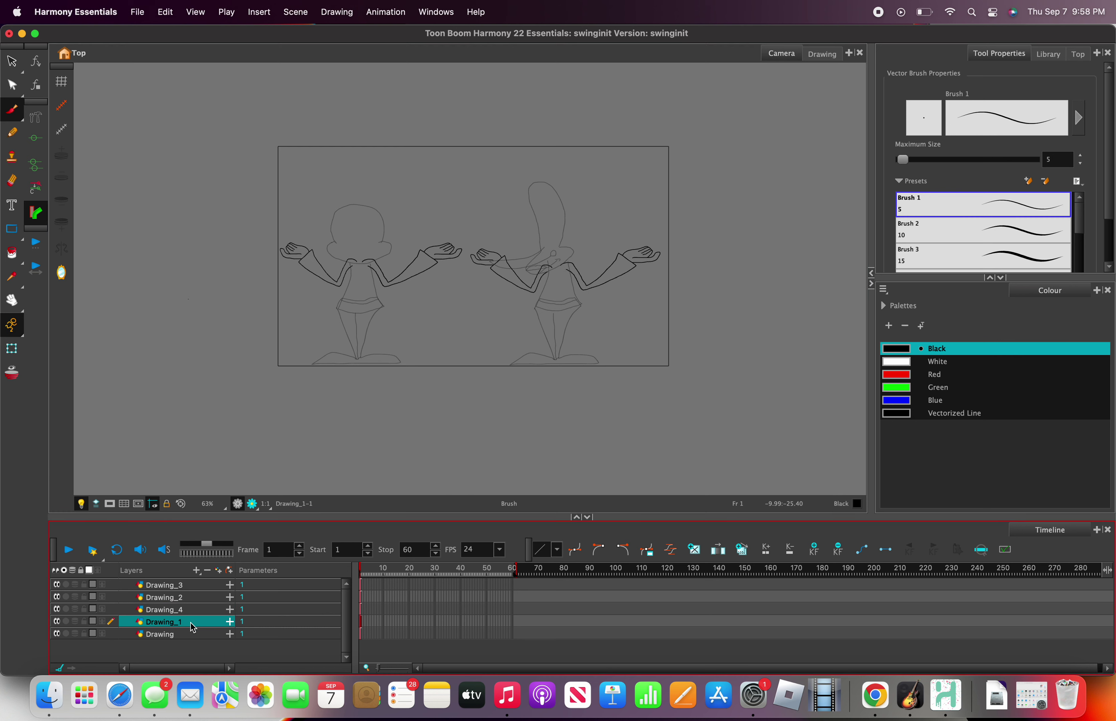
{"action": "left_click", "coordinate": [197, 576]}
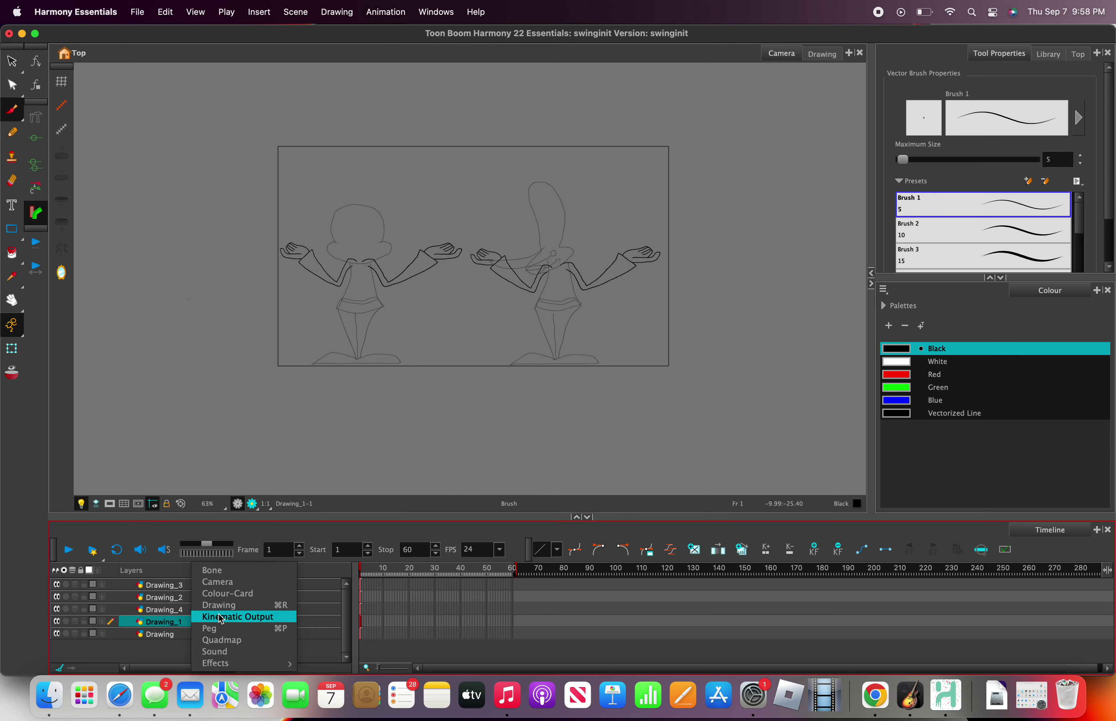
{"action": "left_click", "coordinate": [222, 609]}
{"action": "left_click", "coordinate": [483, 368]}
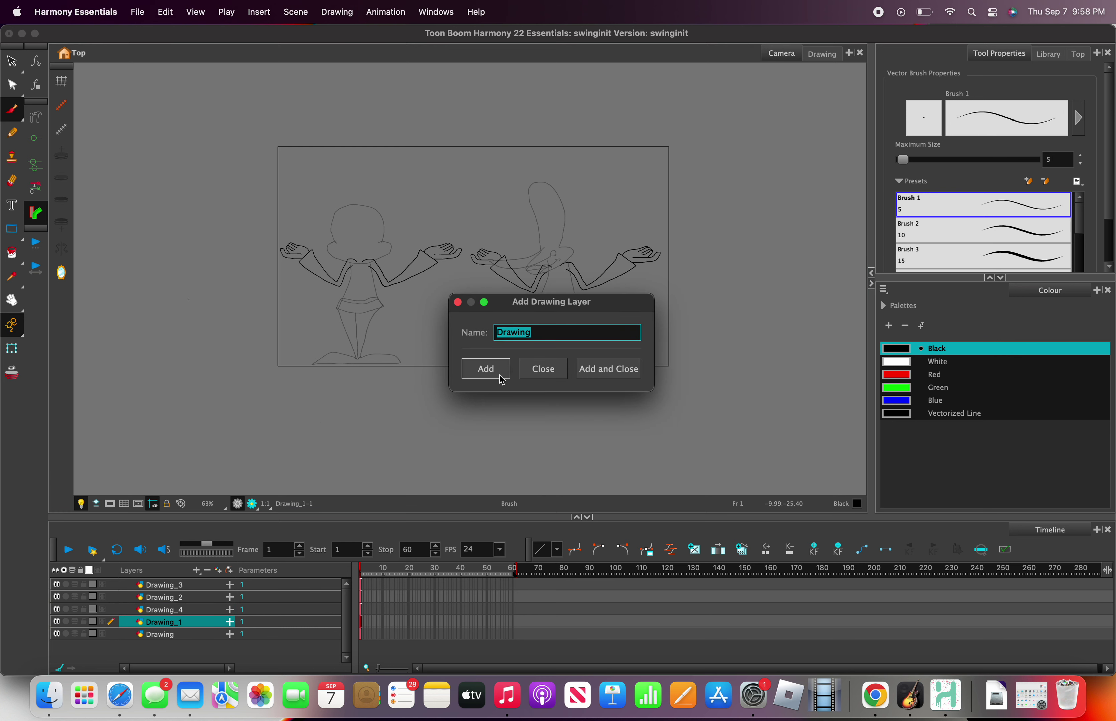
{"action": "left_click", "coordinate": [457, 302]}
Step: Try to draw two short eye arcs across the back edge of the second figure's head, then undo them
{"action": "scroll", "coordinate": [538, 239], "scroll_direction": "up", "scroll_amount": 3}
{"action": "scroll", "coordinate": [614, 109], "scroll_direction": "up", "scroll_amount": 4}
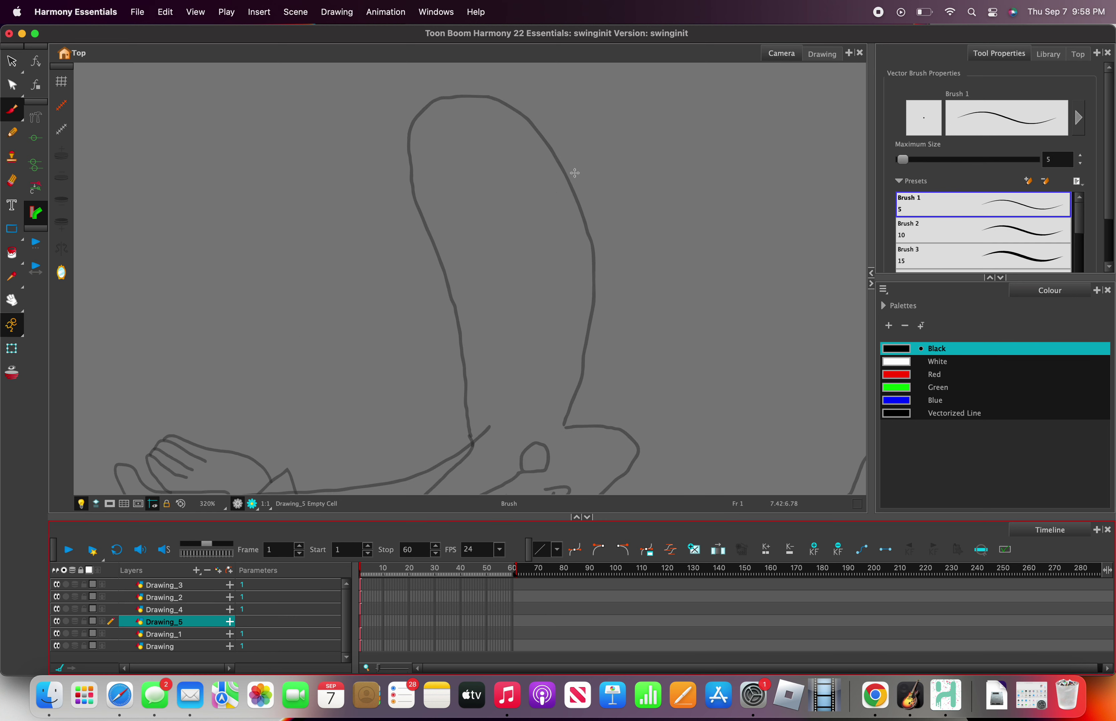
{"action": "left_click_drag", "start_coordinate": [521, 353], "coordinate": [674, 319]}
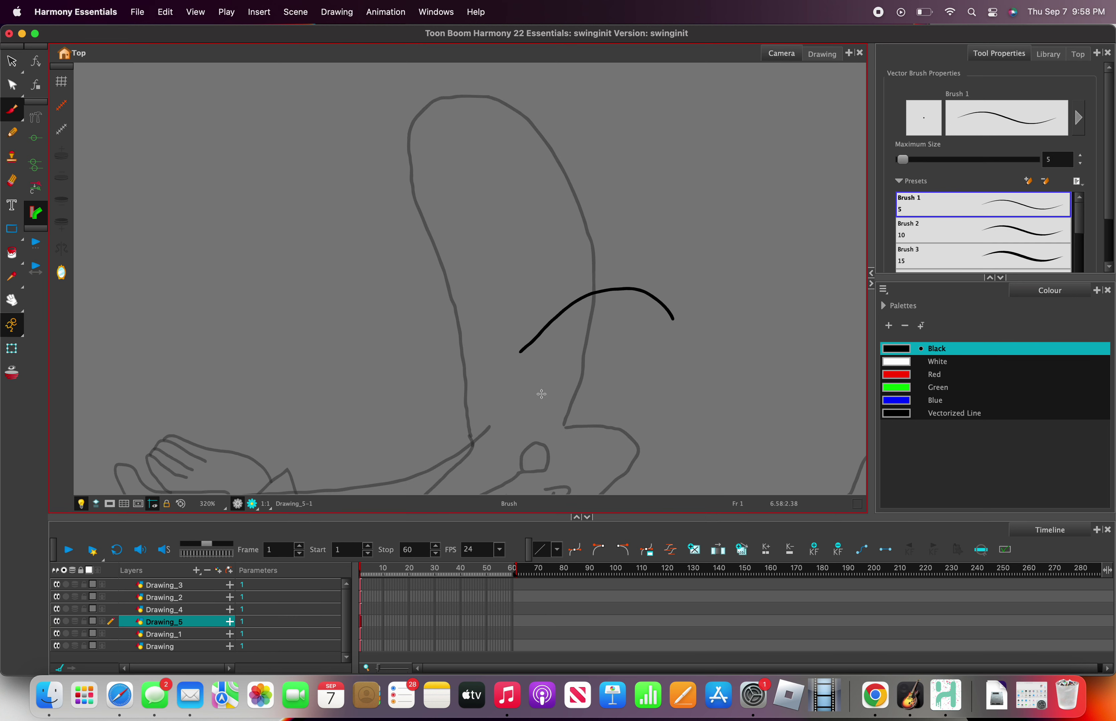
{"action": "key", "text": "ctrl+z"}
{"action": "left_click_drag", "start_coordinate": [538, 376], "coordinate": [627, 366]}
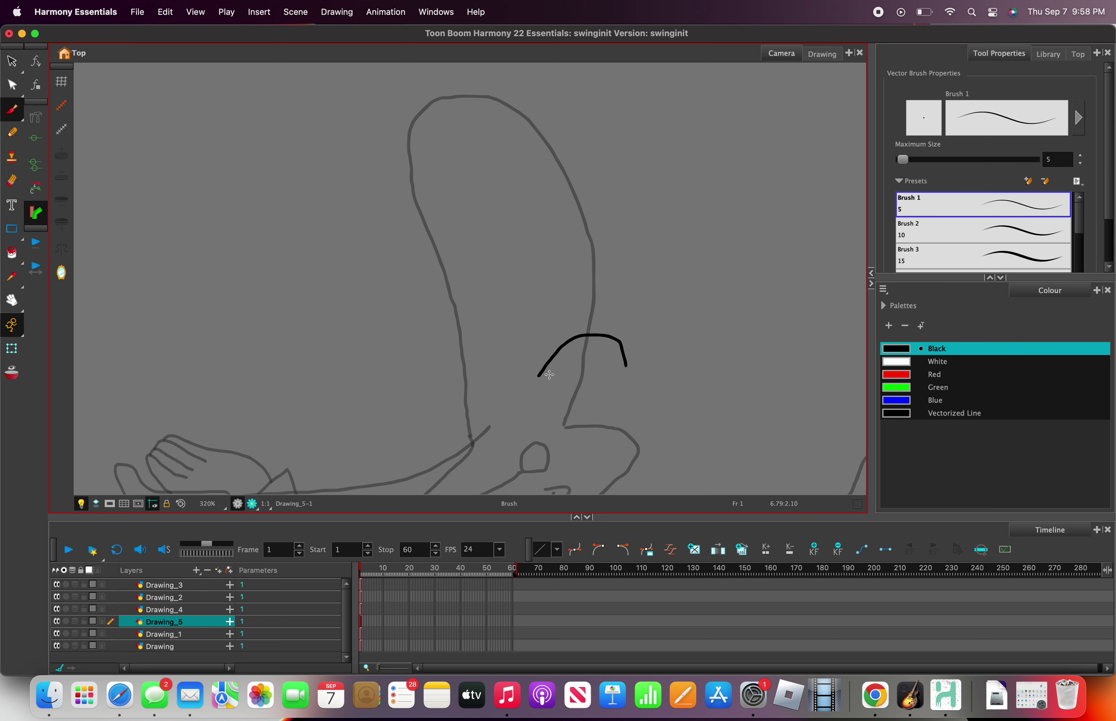
{"action": "left_click_drag", "start_coordinate": [544, 399], "coordinate": [620, 384]}
{"action": "scroll", "coordinate": [607, 381], "scroll_direction": "down", "scroll_amount": 1}
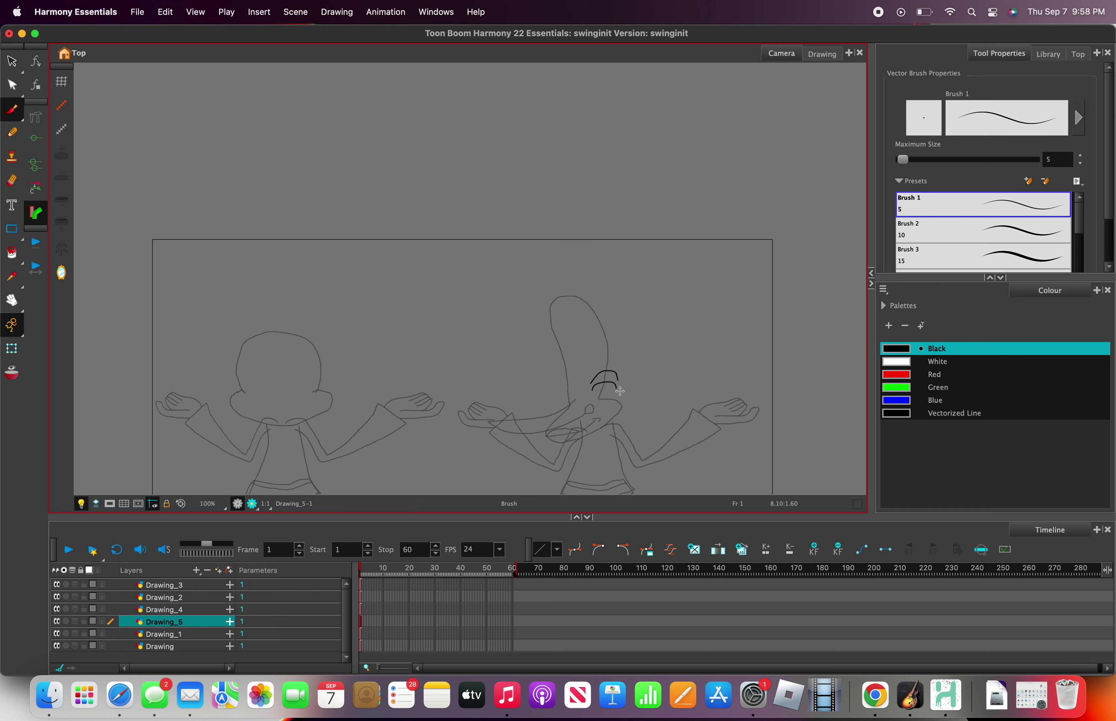
{"action": "scroll", "coordinate": [605, 394], "scroll_direction": "up", "scroll_amount": 5}
{"action": "key", "text": "super+z"}
Step: Draw an upper and lower eye arc meeting at a point on the second figure's head, plus the eye lines on the opposite side
{"action": "left_click_drag", "start_coordinate": [519, 378], "coordinate": [633, 333]}
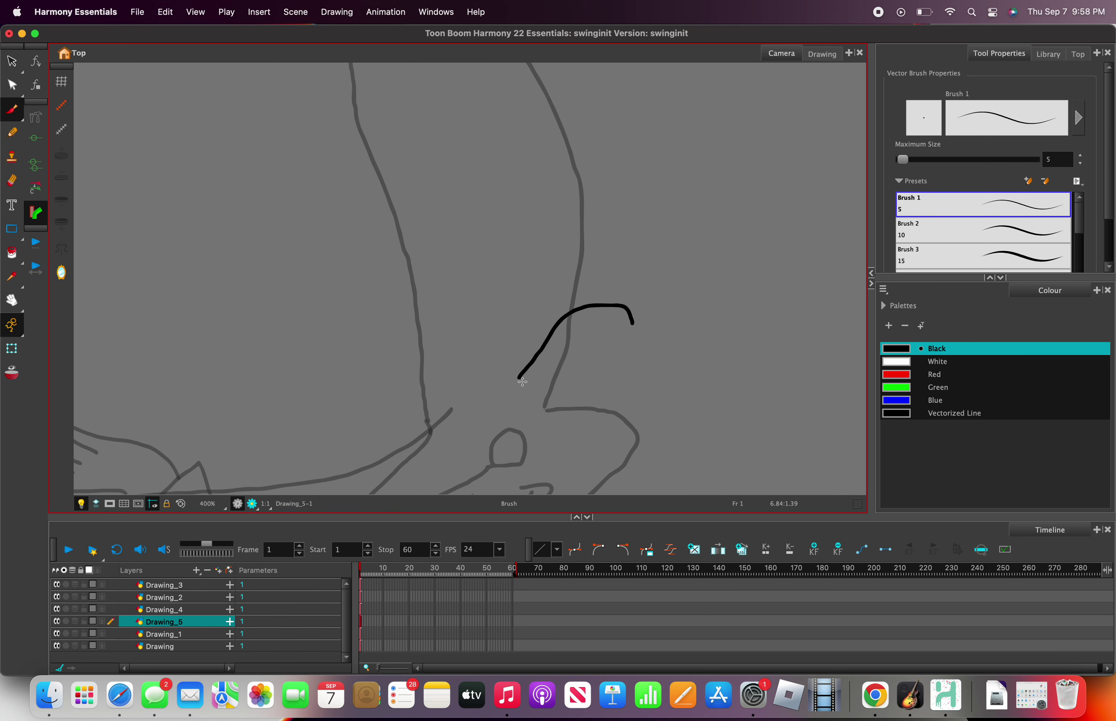
{"action": "left_click_drag", "start_coordinate": [521, 378], "coordinate": [631, 378]}
{"action": "scroll", "coordinate": [610, 378], "scroll_direction": "down", "scroll_amount": 4}
{"action": "scroll", "coordinate": [508, 369], "scroll_direction": "up", "scroll_amount": 2}
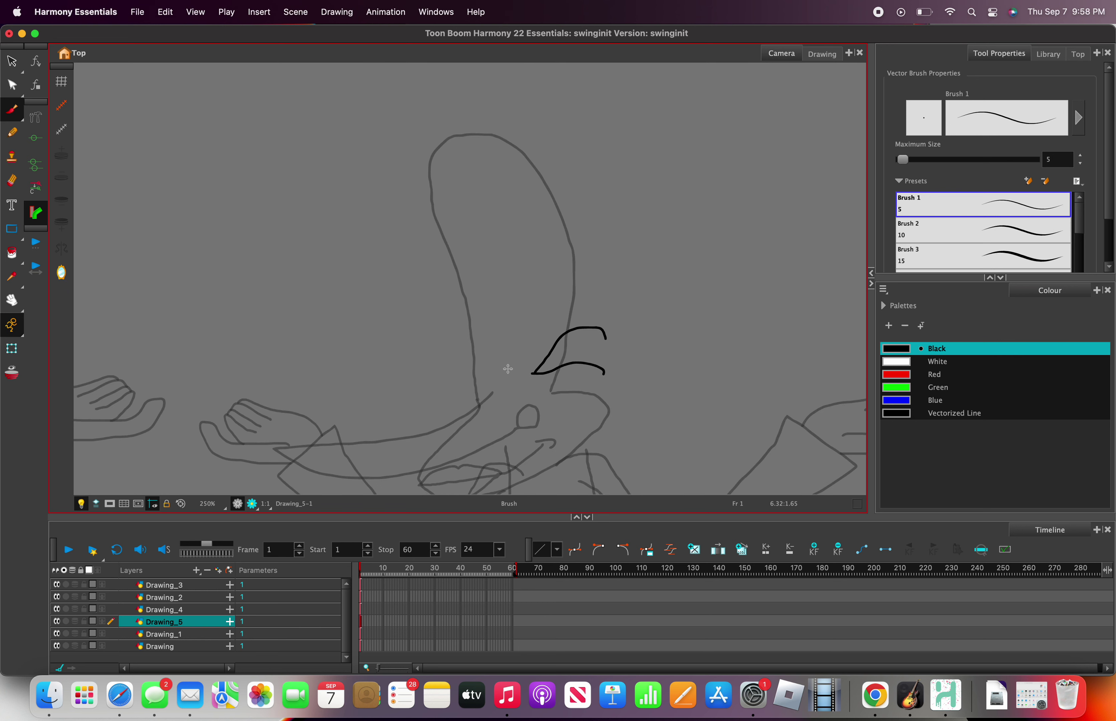
{"action": "left_click_drag", "start_coordinate": [448, 365], "coordinate": [498, 384]}
{"action": "scroll", "coordinate": [455, 356], "scroll_direction": "down", "scroll_amount": 7}
Step: Try to draw large arched eye outlines on both sides of the first figure's face, then undo them
{"action": "scroll", "coordinate": [294, 387], "scroll_direction": "up", "scroll_amount": 6}
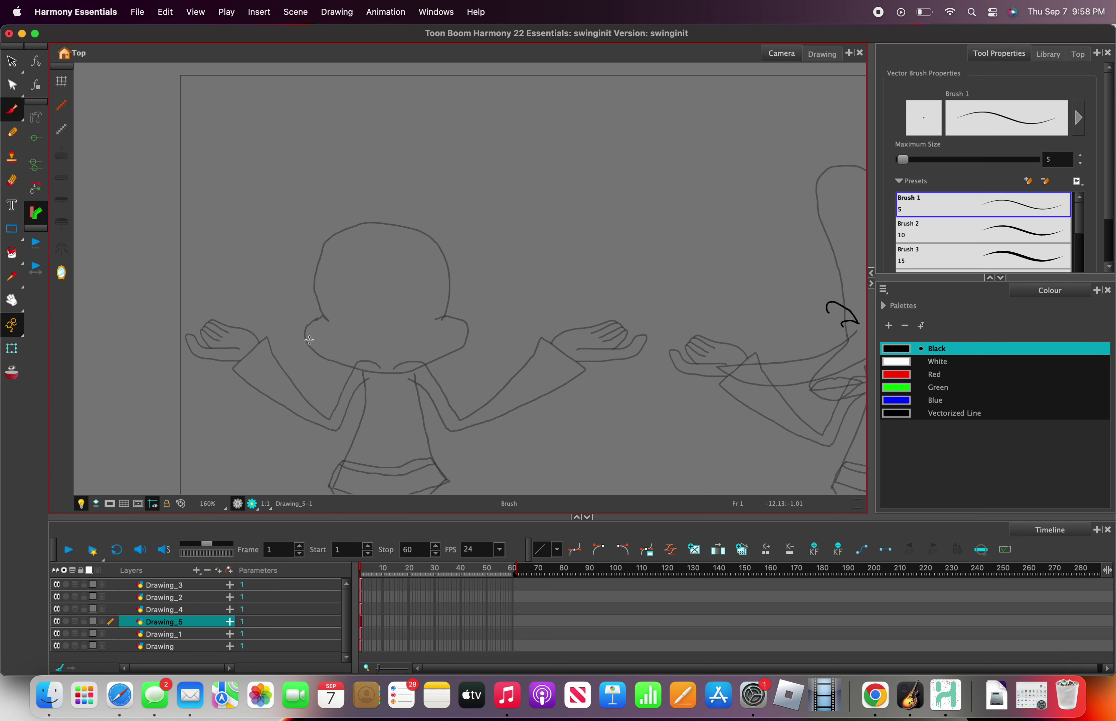
{"action": "mouse_move", "coordinate": [403, 344]}
{"action": "left_mouse_down"}
{"action": "mouse_move", "coordinate": [359, 262]}
{"action": "mouse_move", "coordinate": [287, 308]}
{"action": "left_mouse_up"}
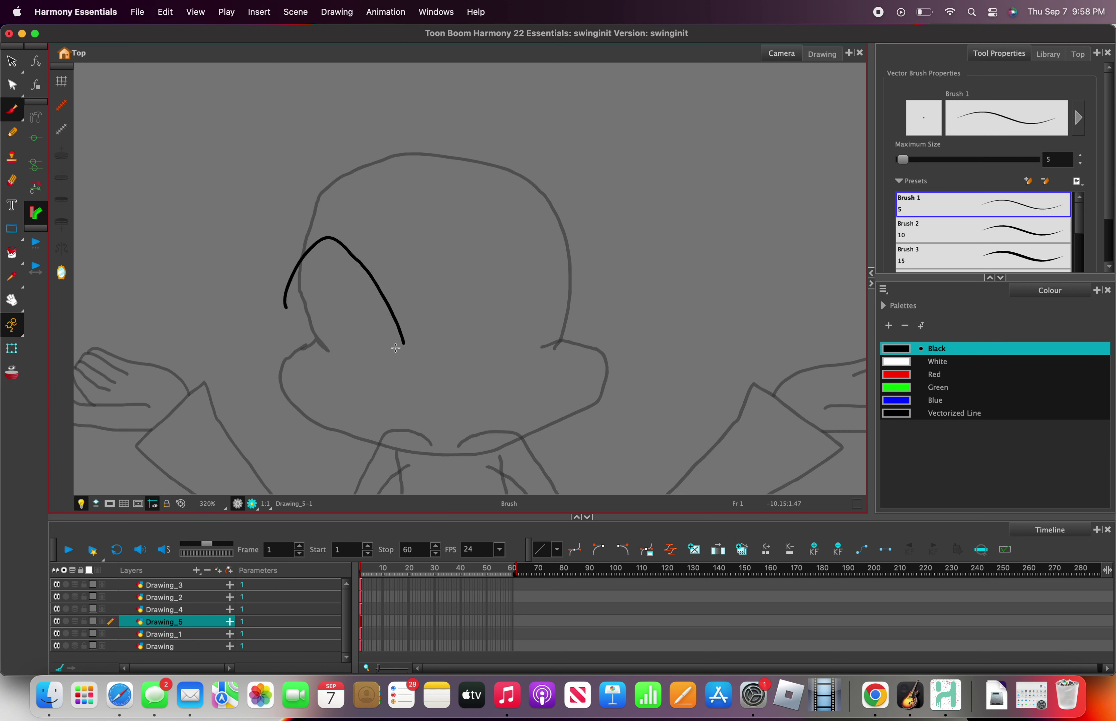
{"action": "left_click_drag", "start_coordinate": [404, 345], "coordinate": [290, 328]}
{"action": "mouse_move", "coordinate": [458, 332]}
{"action": "left_mouse_down"}
{"action": "mouse_move", "coordinate": [589, 270]}
{"action": "mouse_move", "coordinate": [664, 294]}
{"action": "left_mouse_up"}
{"action": "key", "text": "cmd+z"}
{"action": "key", "text": "super+z"}
{"action": "key", "text": "super+z"}
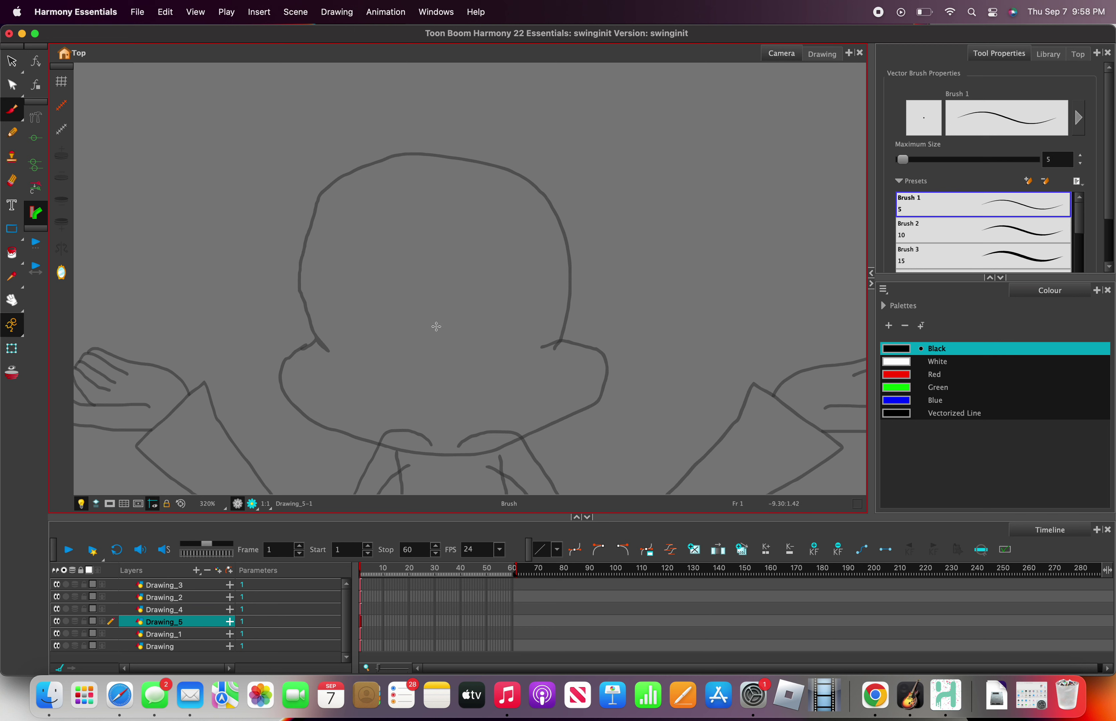
Step: Add another drawing layer with the default name above Drawing_5
{"action": "left_click", "coordinate": [196, 570]}
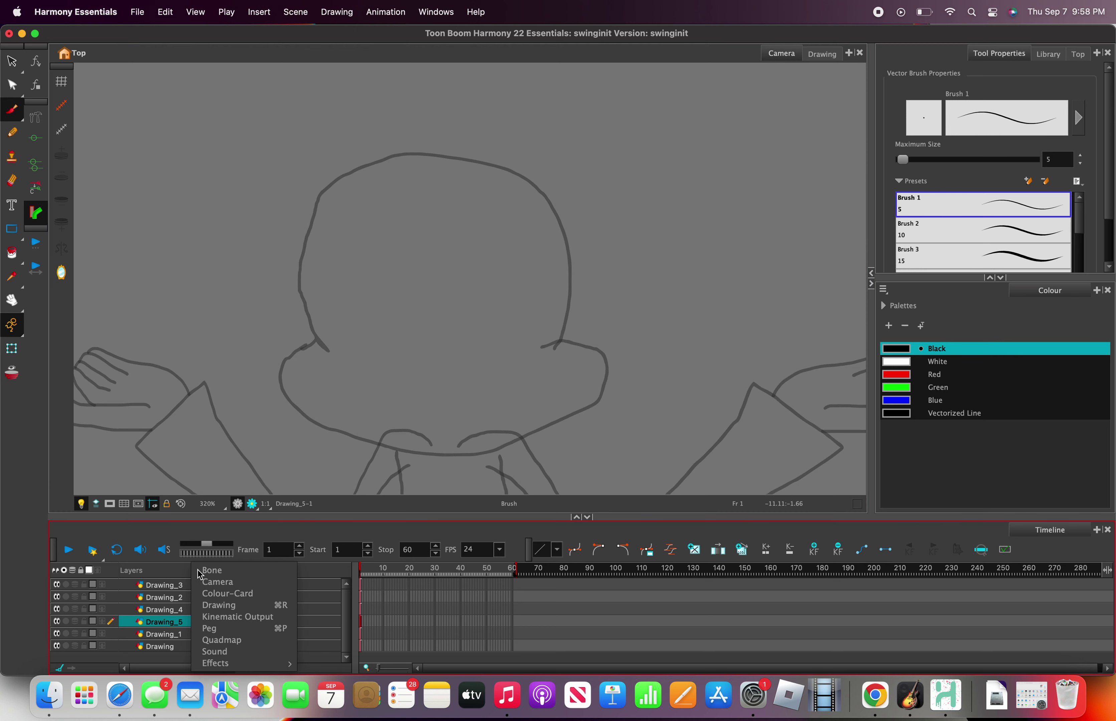
{"action": "left_click", "coordinate": [244, 606]}
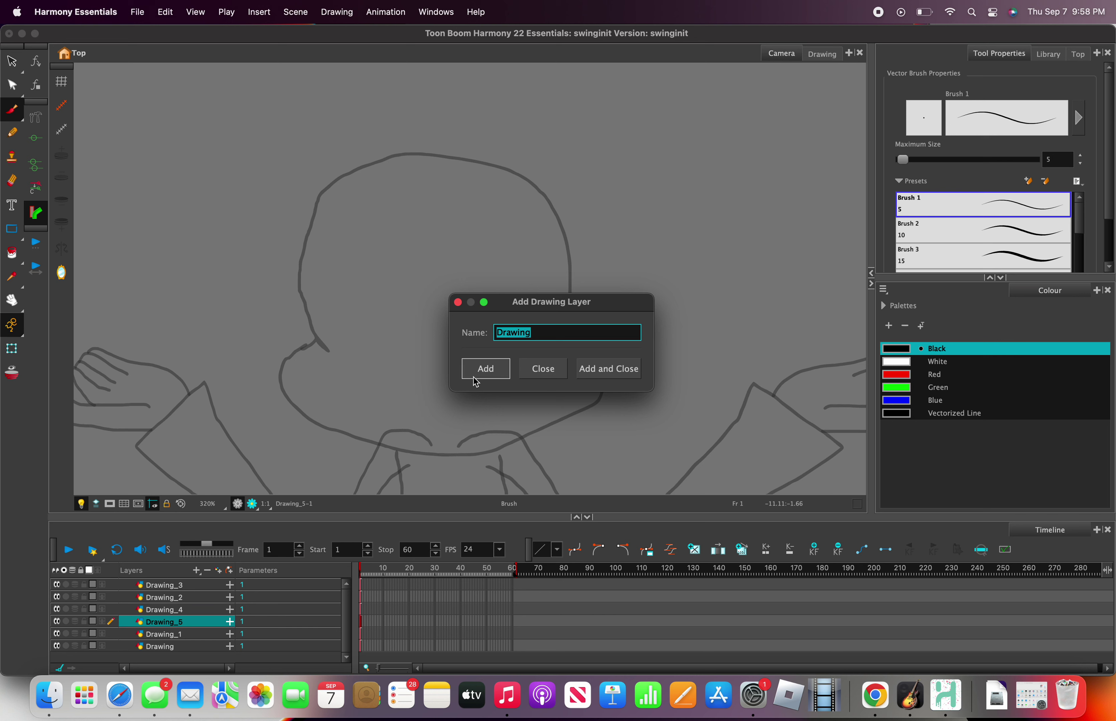
{"action": "left_click", "coordinate": [485, 369]}
{"action": "left_click", "coordinate": [462, 305]}
Step: Draw a half-closed eye with a flat upper lid, a curved lower lid and a filled pupil on the first figure's face
{"action": "mouse_move", "coordinate": [441, 302]}
{"action": "left_mouse_down"}
{"action": "mouse_move", "coordinate": [564, 309]}
{"action": "mouse_move", "coordinate": [530, 330]}
{"action": "mouse_move", "coordinate": [494, 331]}
{"action": "mouse_move", "coordinate": [460, 303]}
{"action": "mouse_move", "coordinate": [550, 294]}
{"action": "mouse_move", "coordinate": [565, 277]}
{"action": "mouse_move", "coordinate": [459, 278]}
{"action": "mouse_move", "coordinate": [541, 282]}
{"action": "mouse_move", "coordinate": [496, 289]}
{"action": "left_mouse_up"}
{"action": "scroll", "coordinate": [462, 303], "scroll_direction": "down", "scroll_amount": 2}
{"action": "scroll", "coordinate": [465, 297], "scroll_direction": "up", "scroll_amount": 5}
{"action": "scroll", "coordinate": [466, 297], "scroll_direction": "up", "scroll_amount": 2}
{"action": "scroll", "coordinate": [495, 289], "scroll_direction": "down", "scroll_amount": 6}
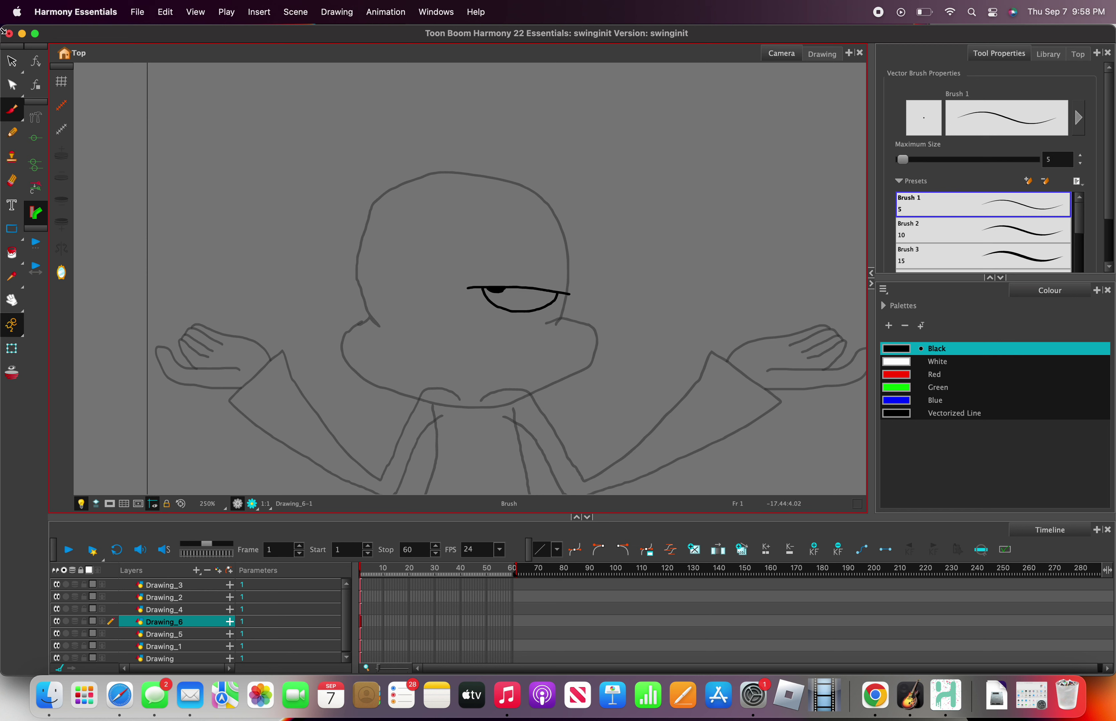
Step: Nudge a copy of the first figure's eye slightly right and down and flip it horizontally toward the other side of the face
{"action": "left_click", "coordinate": [12, 61]}
{"action": "mouse_move", "coordinate": [454, 277]}
{"action": "left_mouse_down"}
{"action": "mouse_move", "coordinate": [529, 339]}
{"action": "mouse_move", "coordinate": [595, 313]}
{"action": "mouse_move", "coordinate": [554, 244]}
{"action": "mouse_move", "coordinate": [449, 264]}
{"action": "left_mouse_up"}
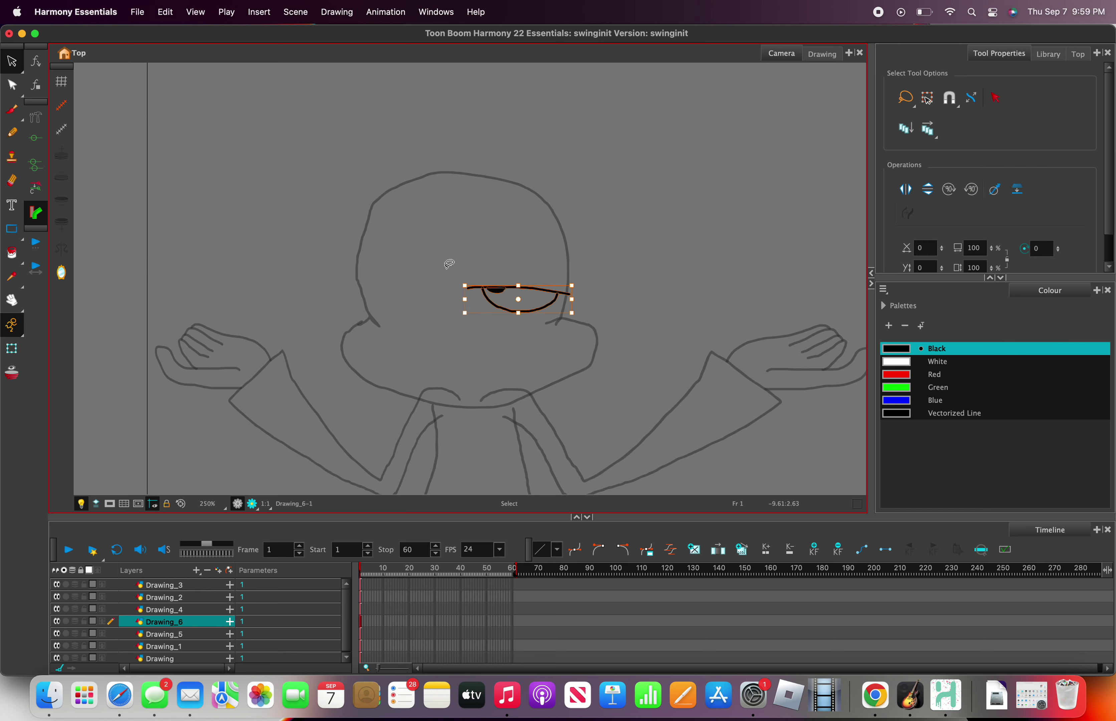
{"action": "key", "text": "Right"}
{"action": "key", "text": "Down"}
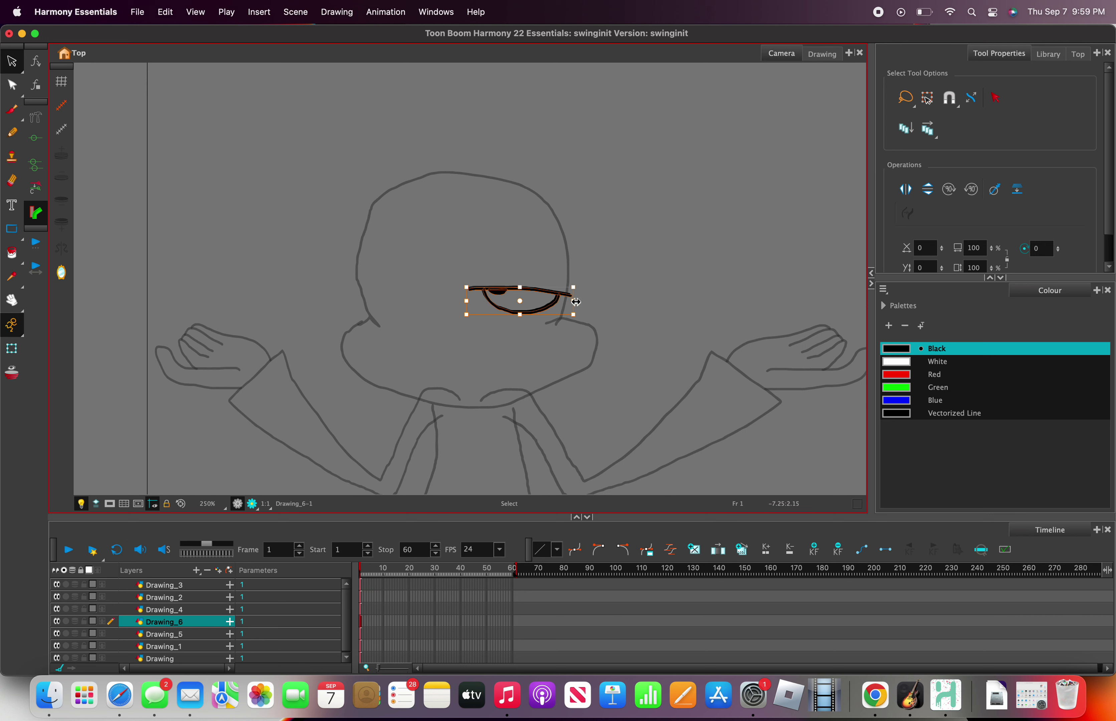
{"action": "left_click_drag", "start_coordinate": [576, 302], "coordinate": [404, 293]}
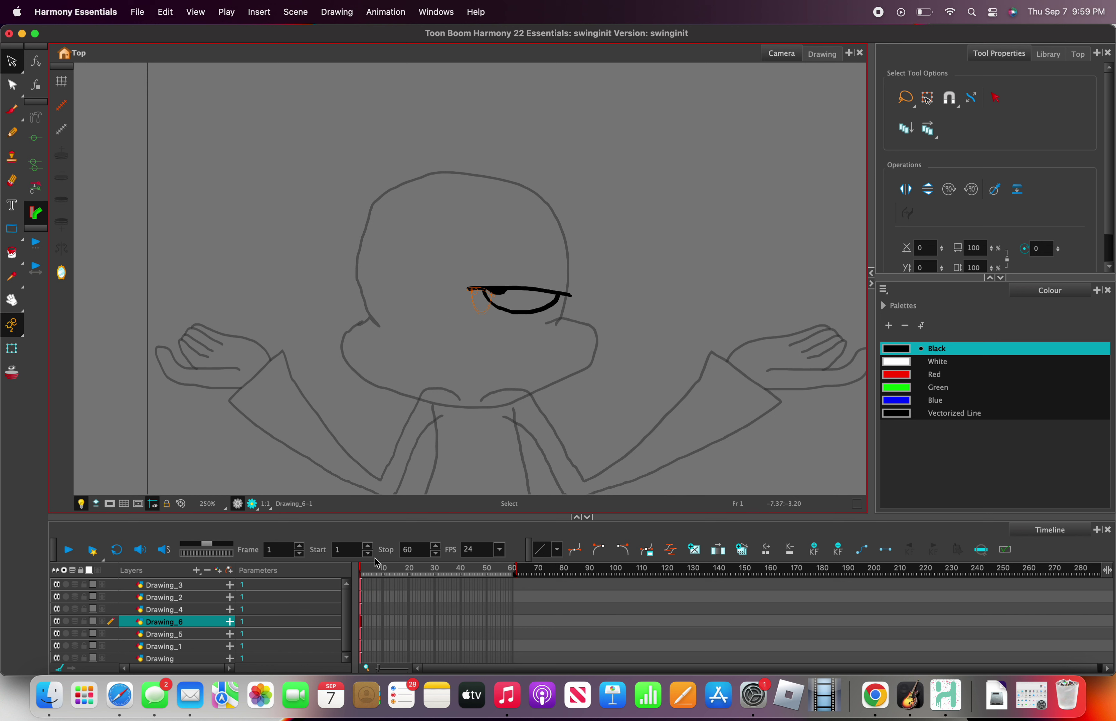
{"action": "left_click", "coordinate": [133, 17]}
{"action": "left_click", "coordinate": [157, 103]}
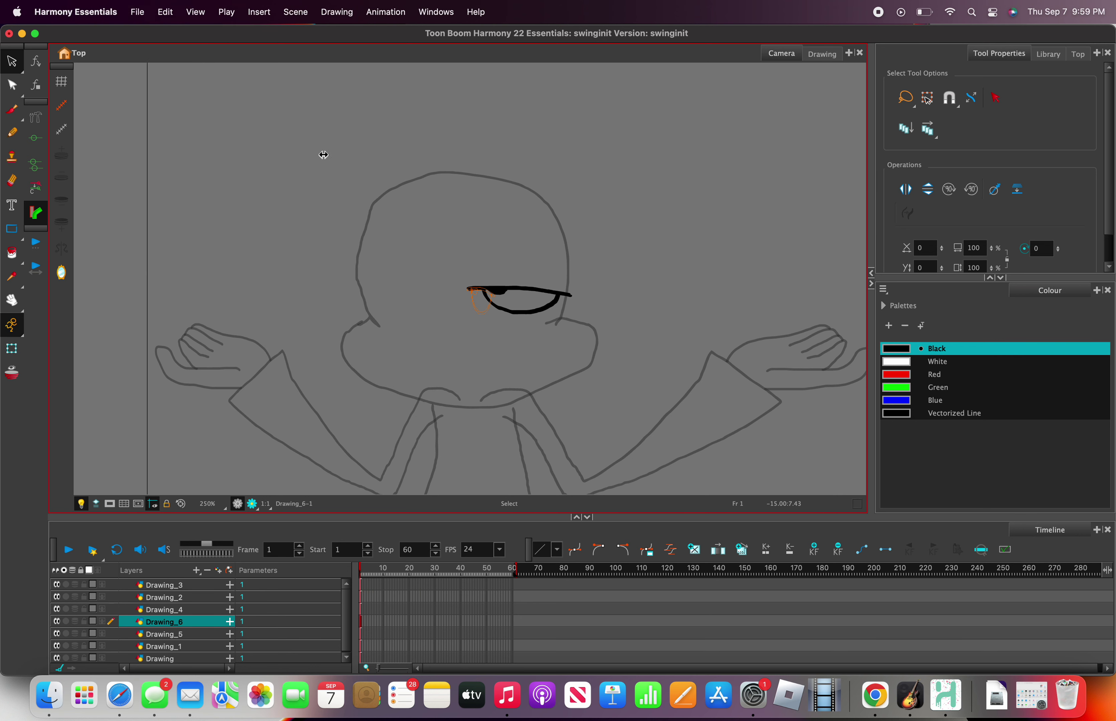